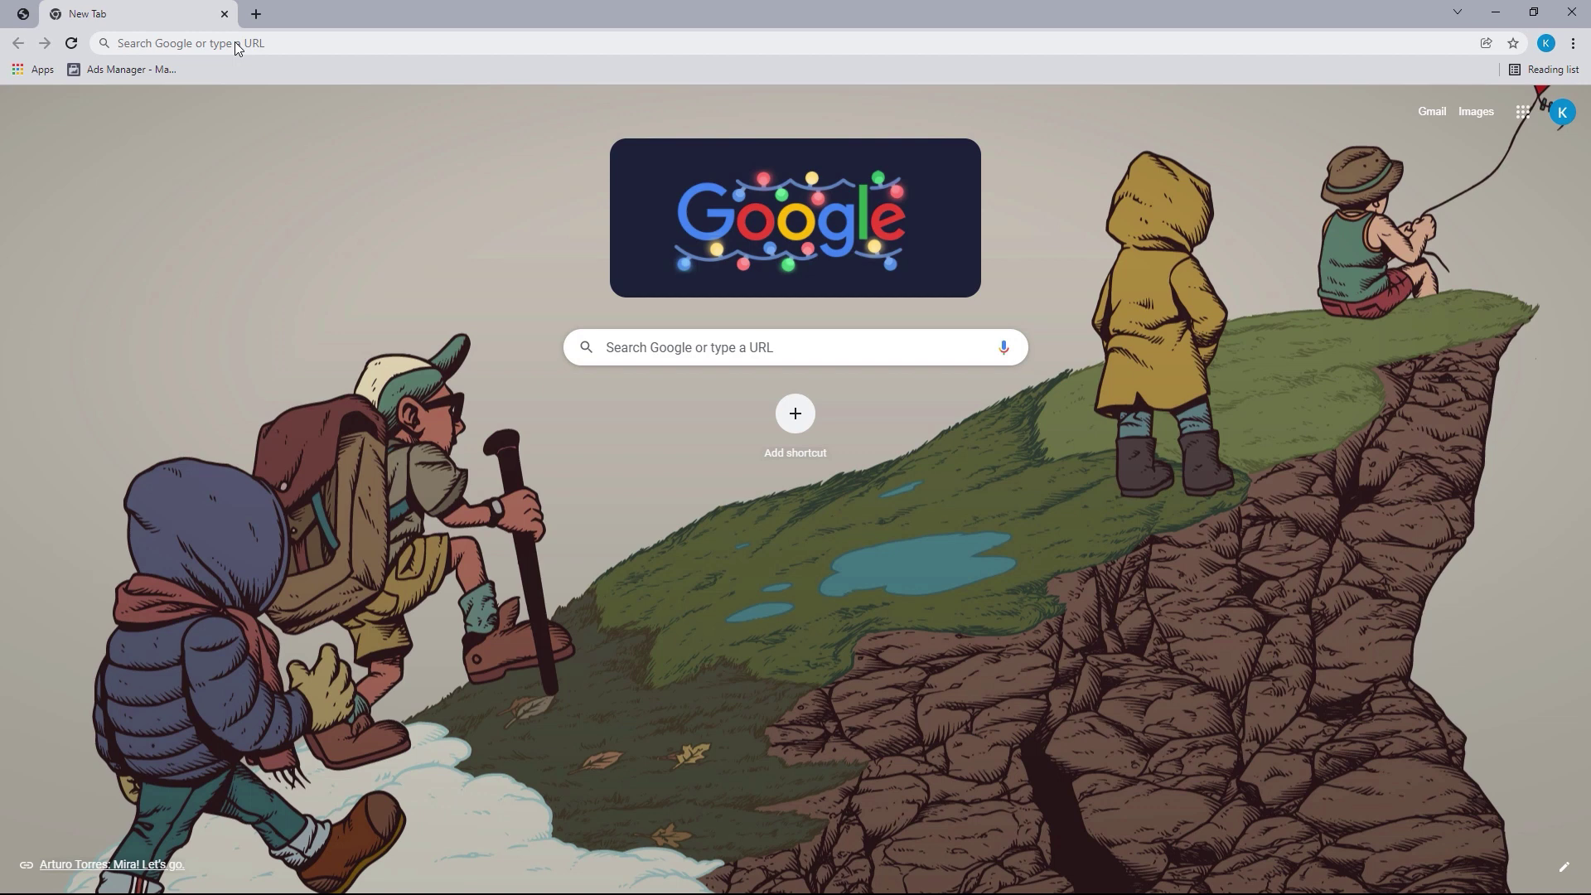
Go to business.facebook.com/create in Chrome
click(236, 45)
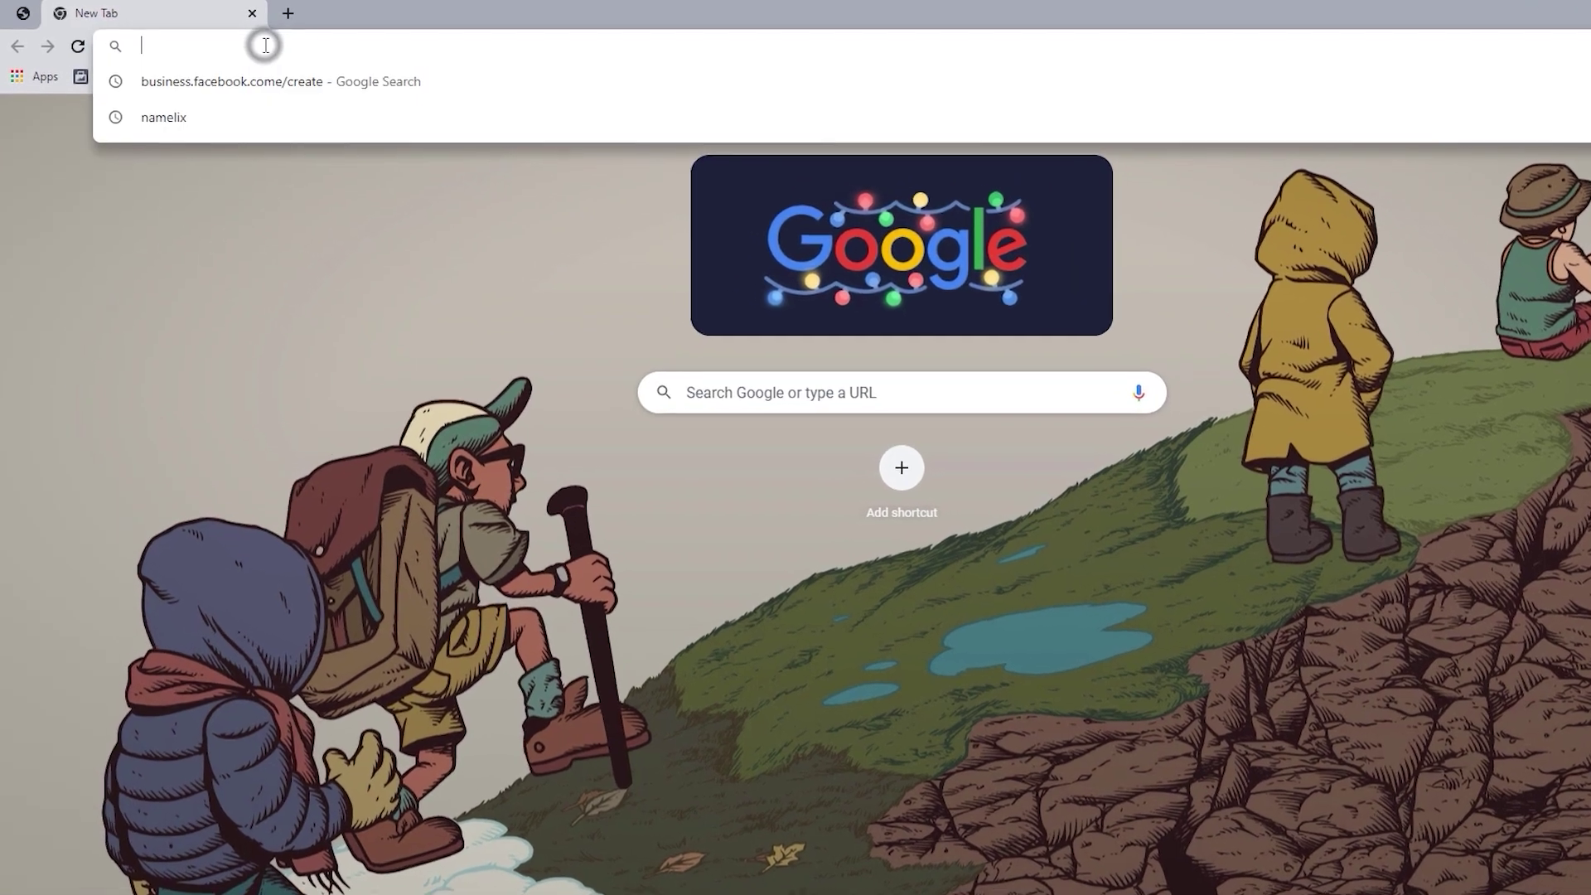
text(Business)
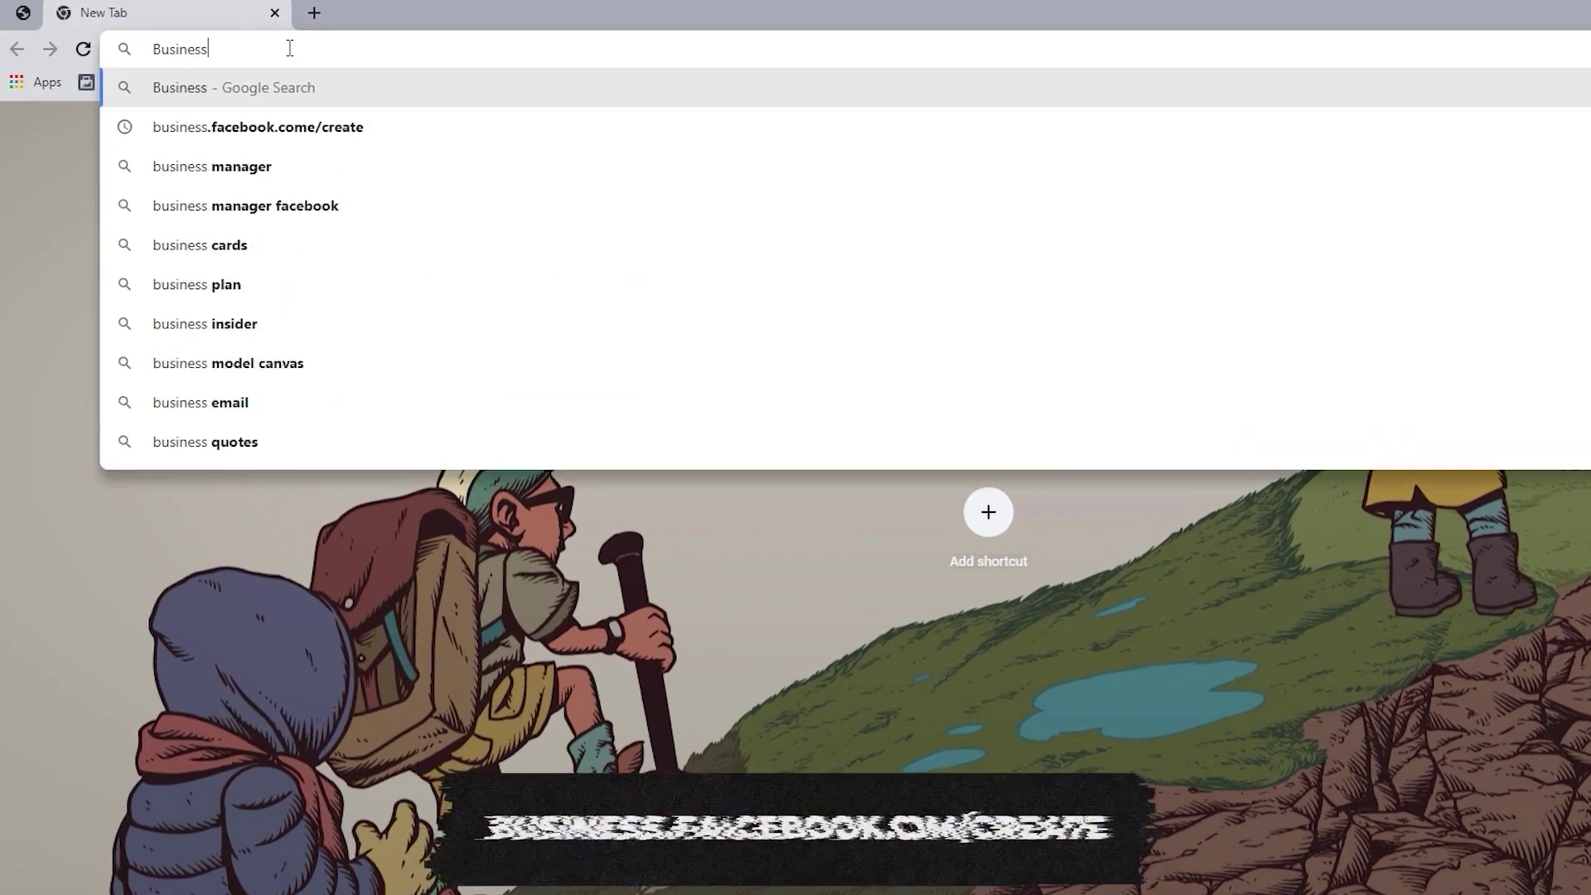
text(.facebook.com/creat)
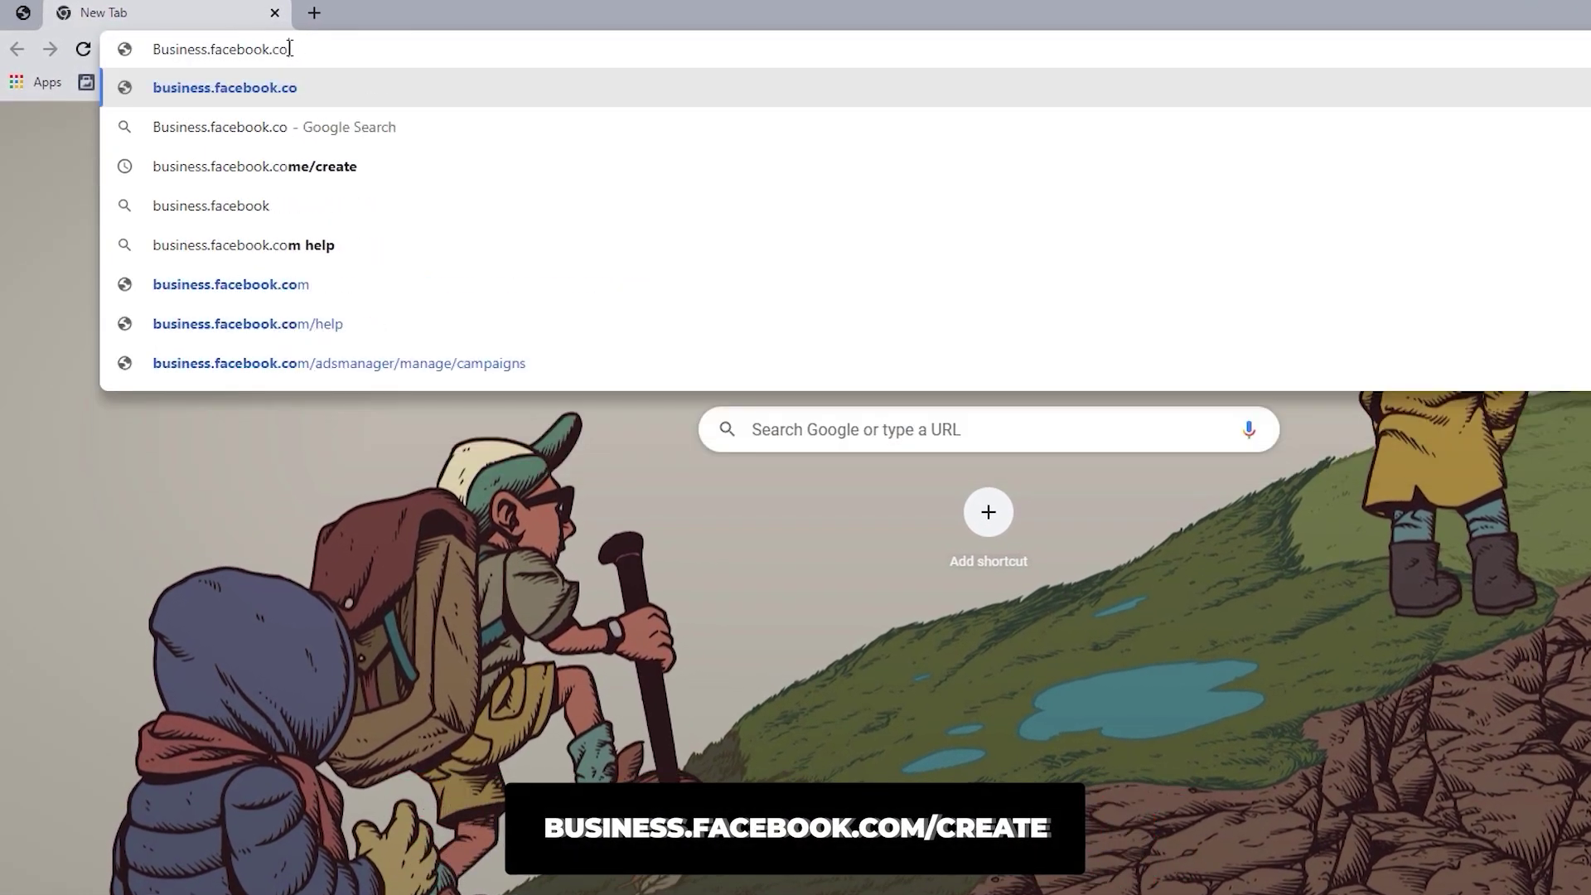
text(e)
key(Return)
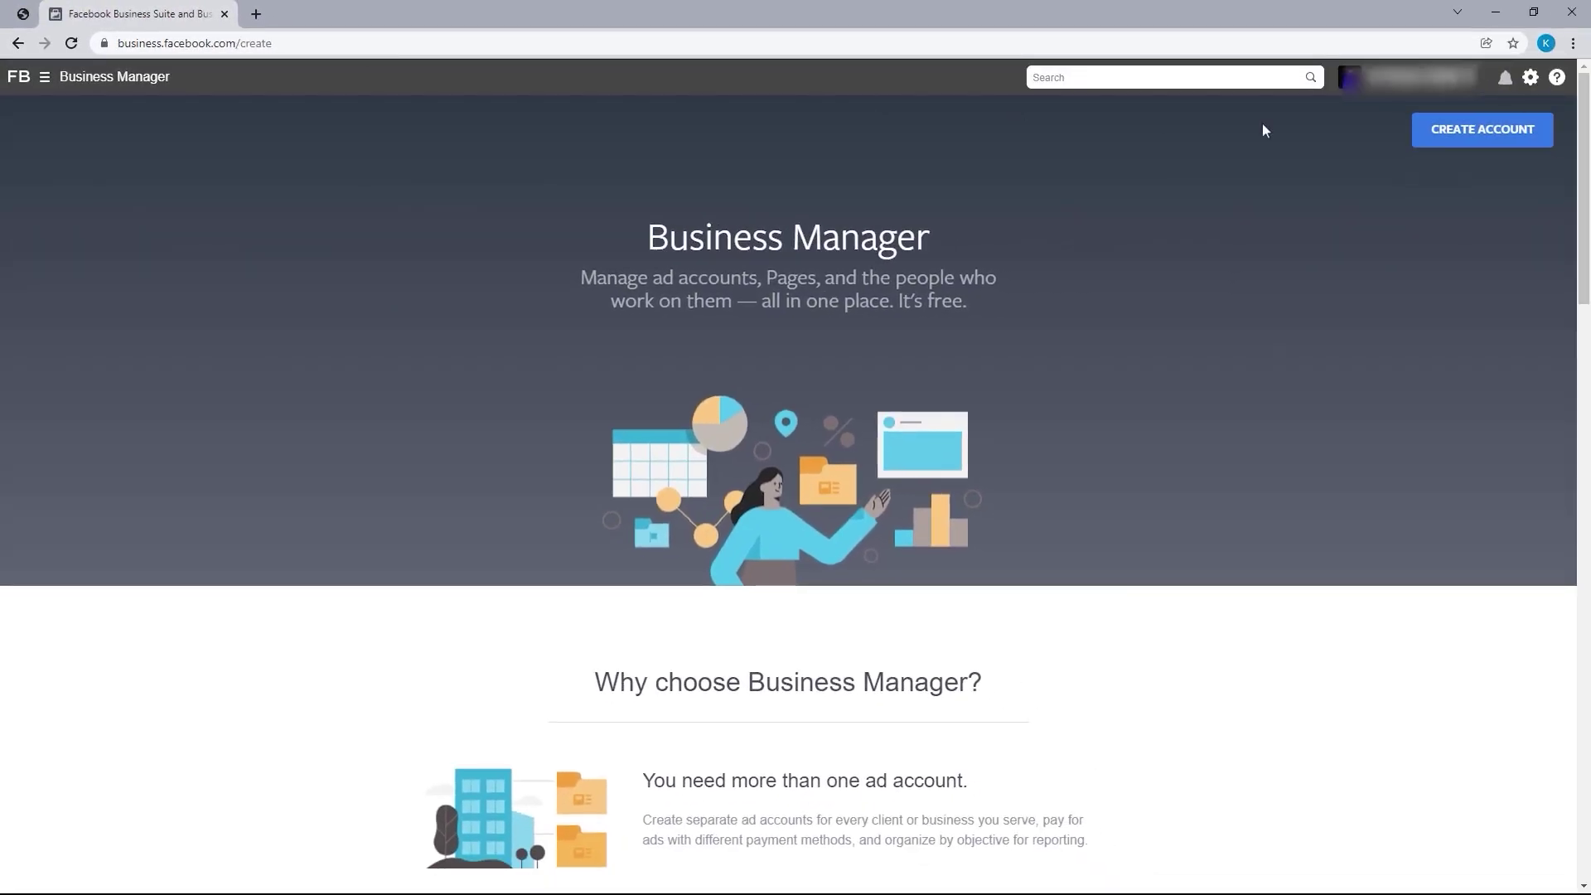
Start a new business account named Boksom, keep the personal name, and enter the business email
click(1488, 144)
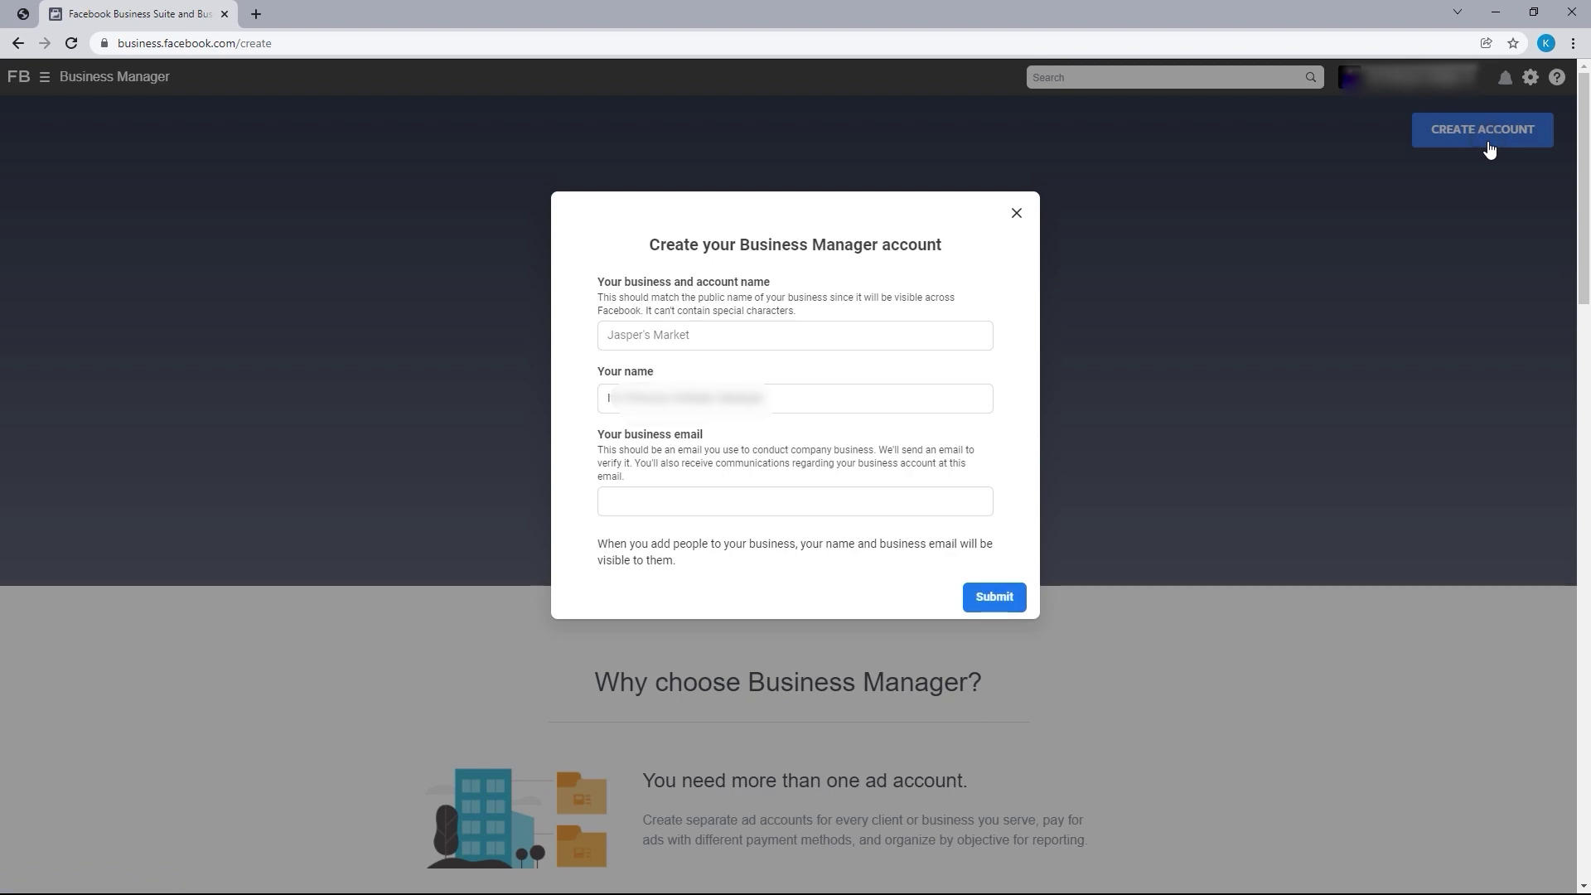
click(739, 338)
text(Boksom)
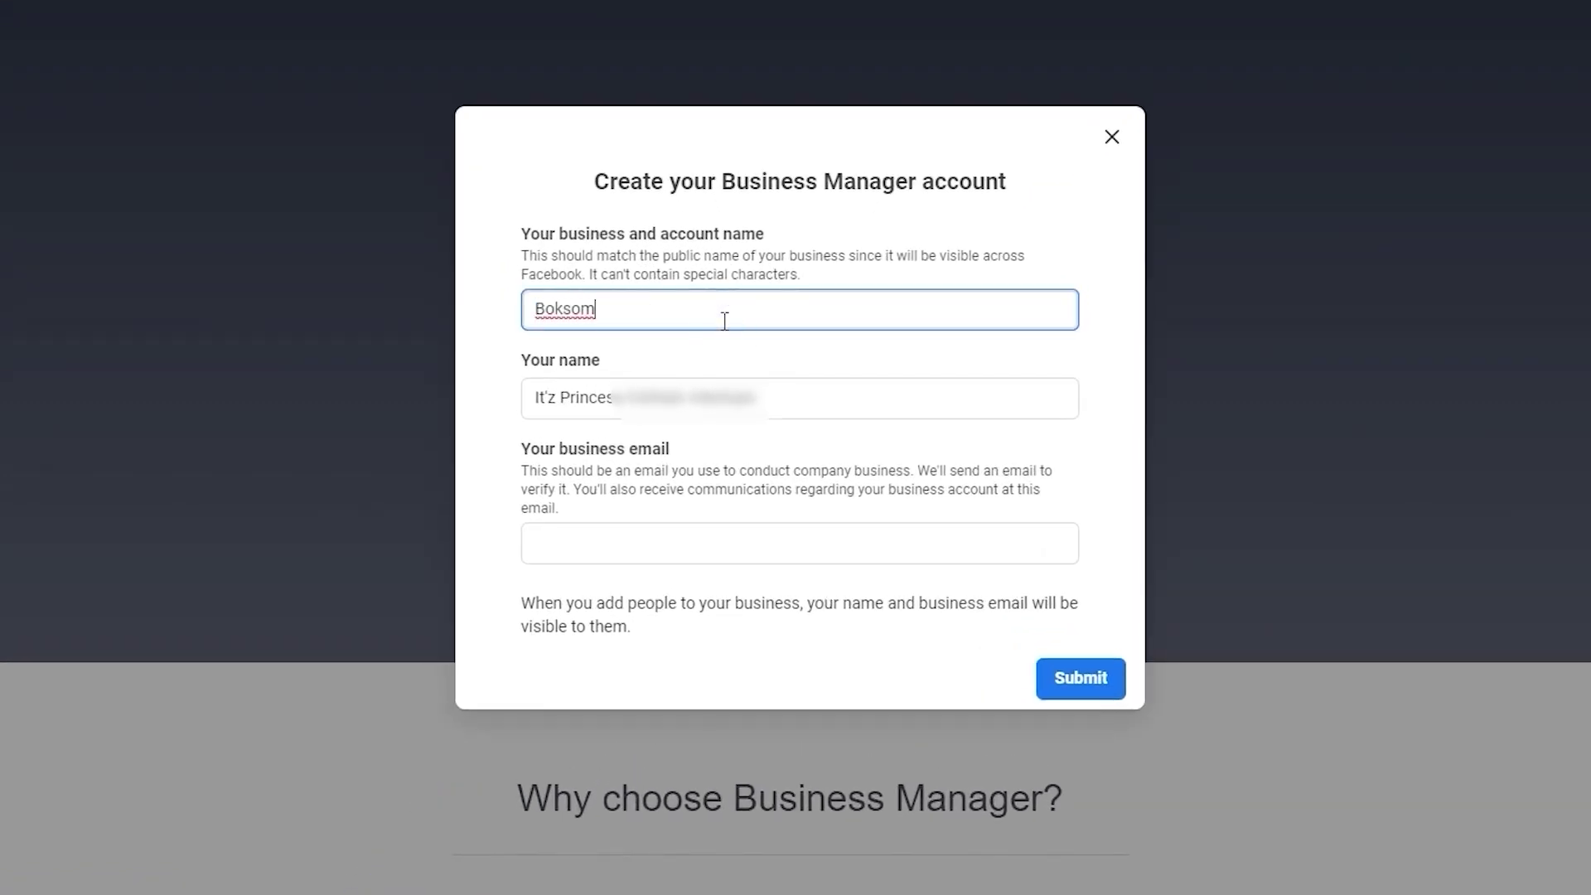
click(773, 392)
drag(773, 392, 483, 405)
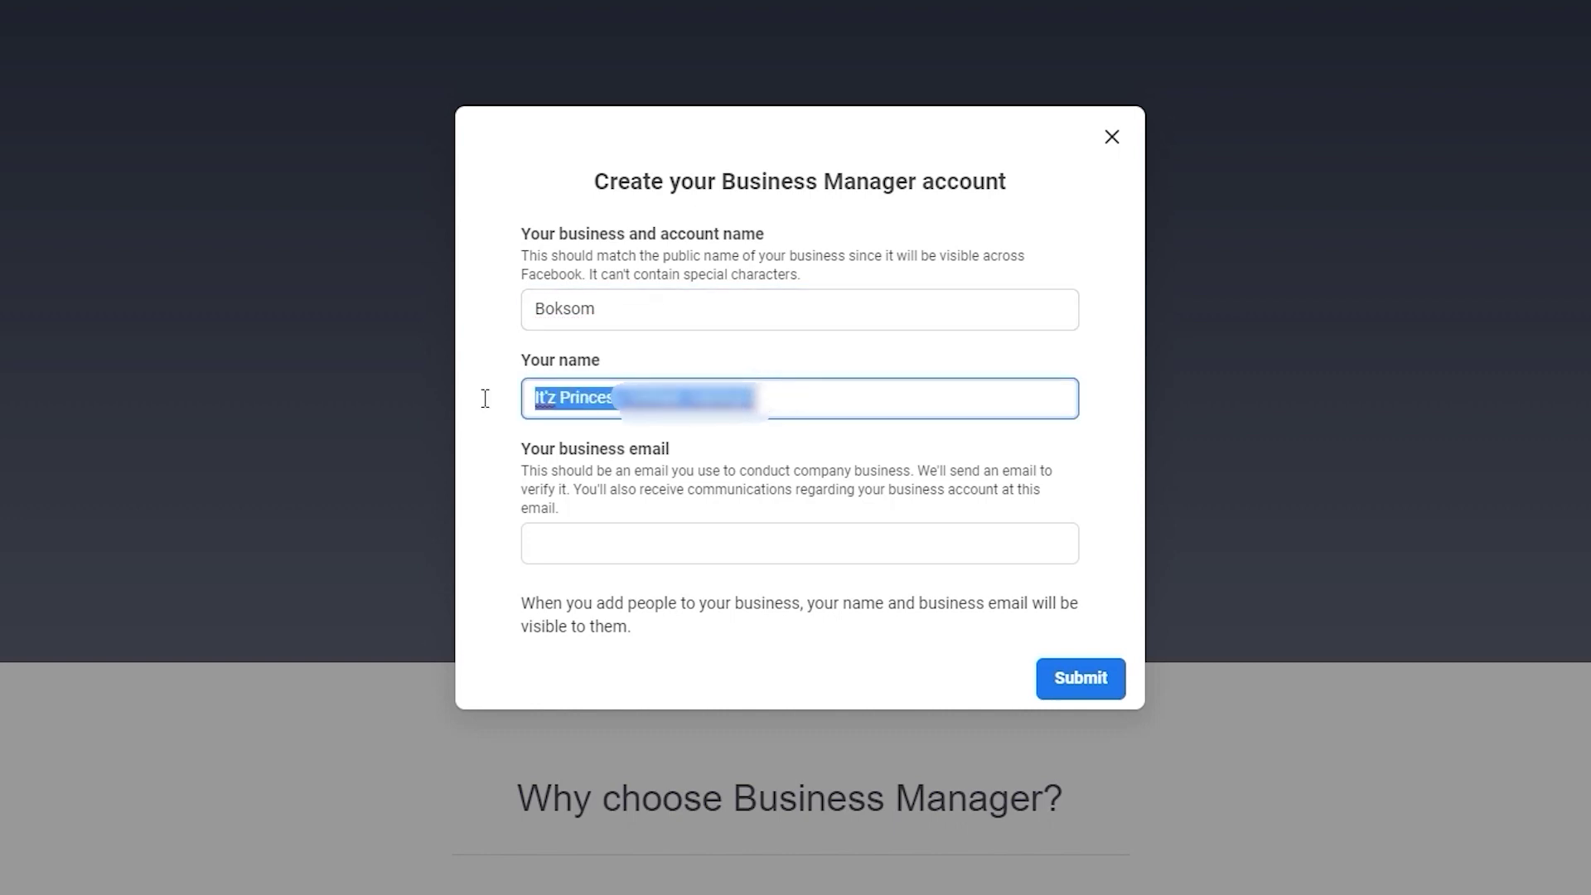
click(593, 554)
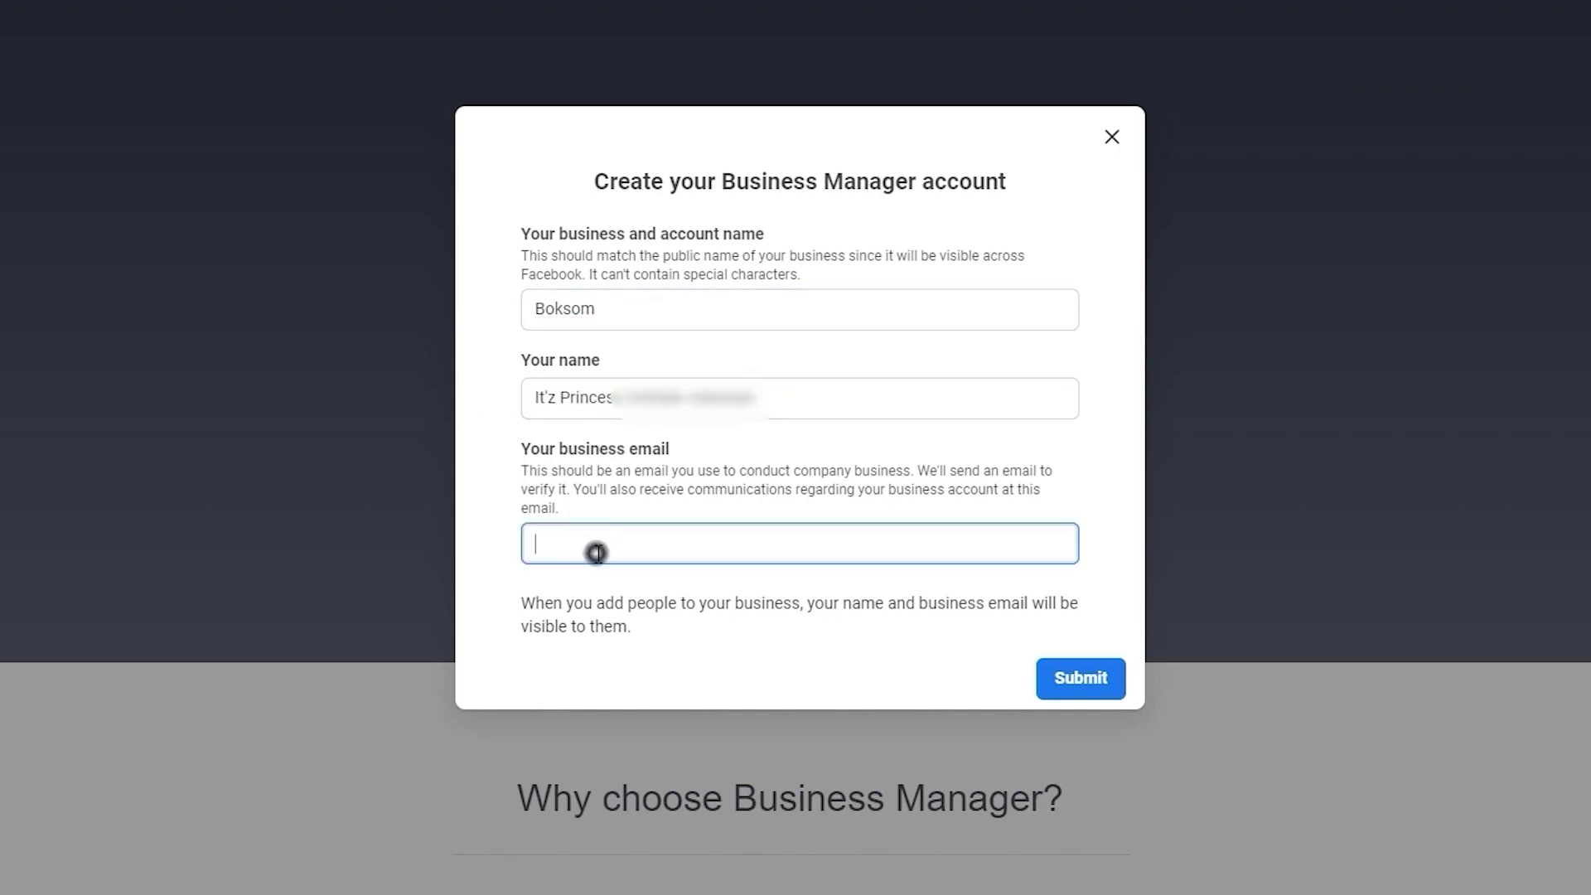
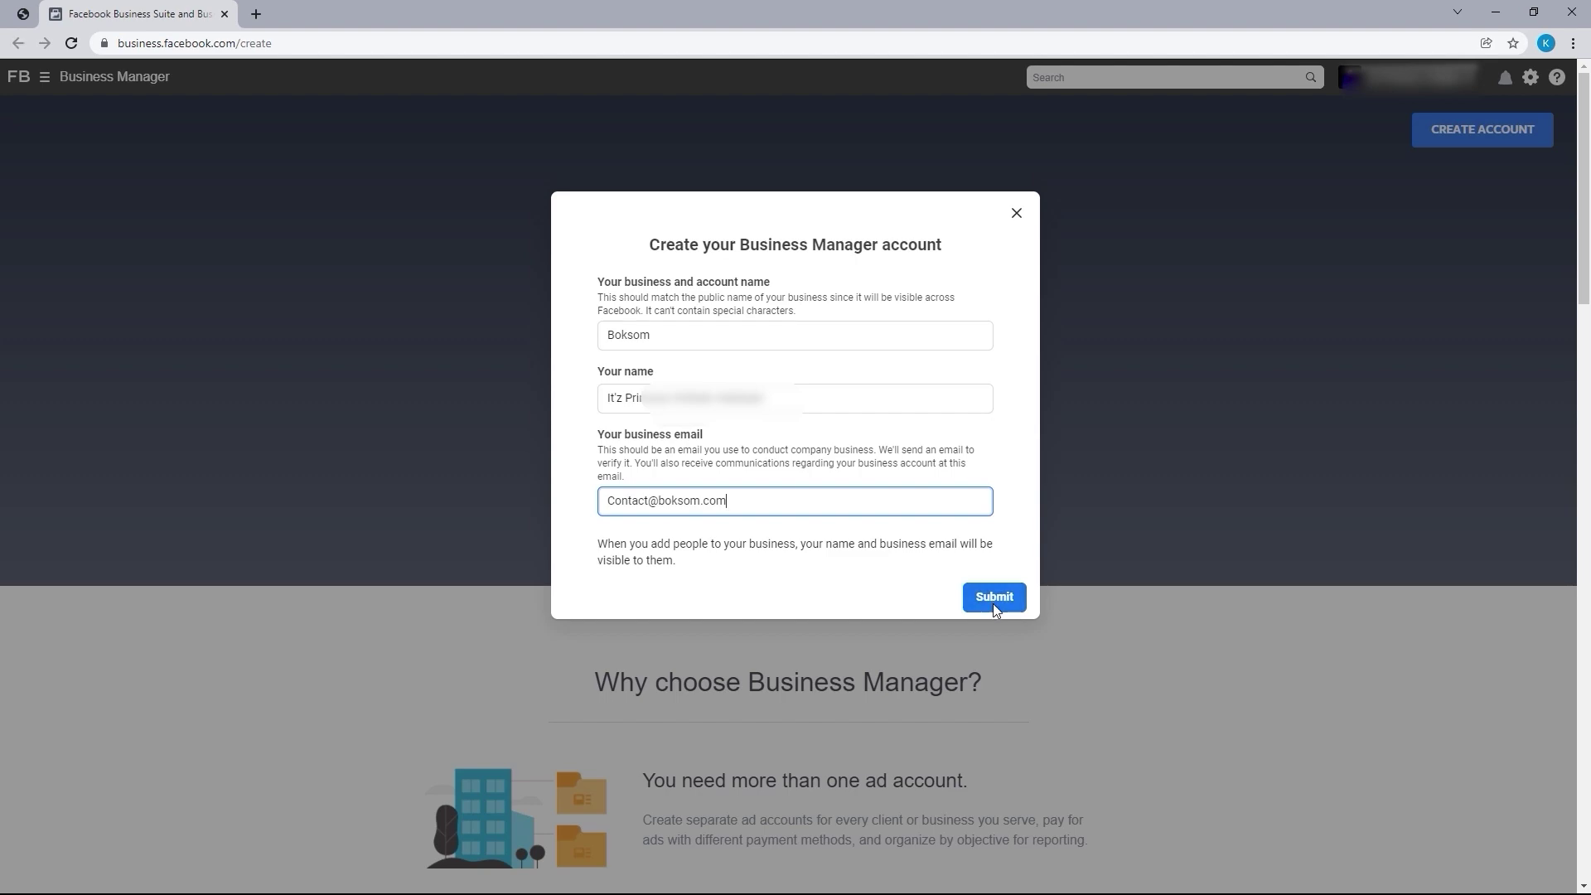
drag(284, 45, 293, 48)
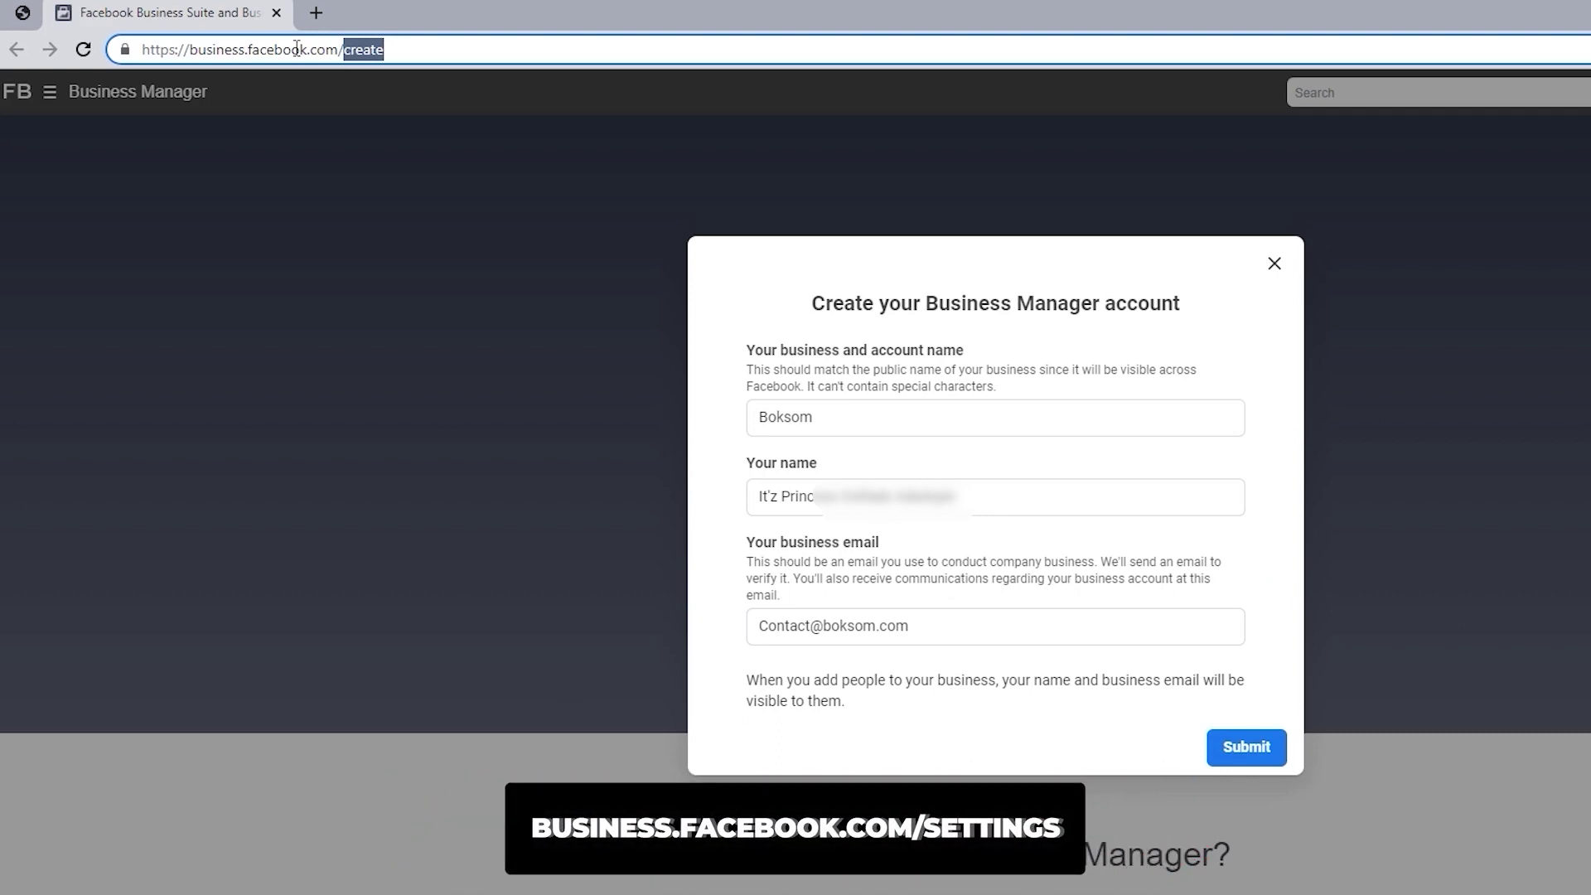
Change the URL to business.facebook.com/settings and open Brand Safety > Domains
text(settings)
key(Return)
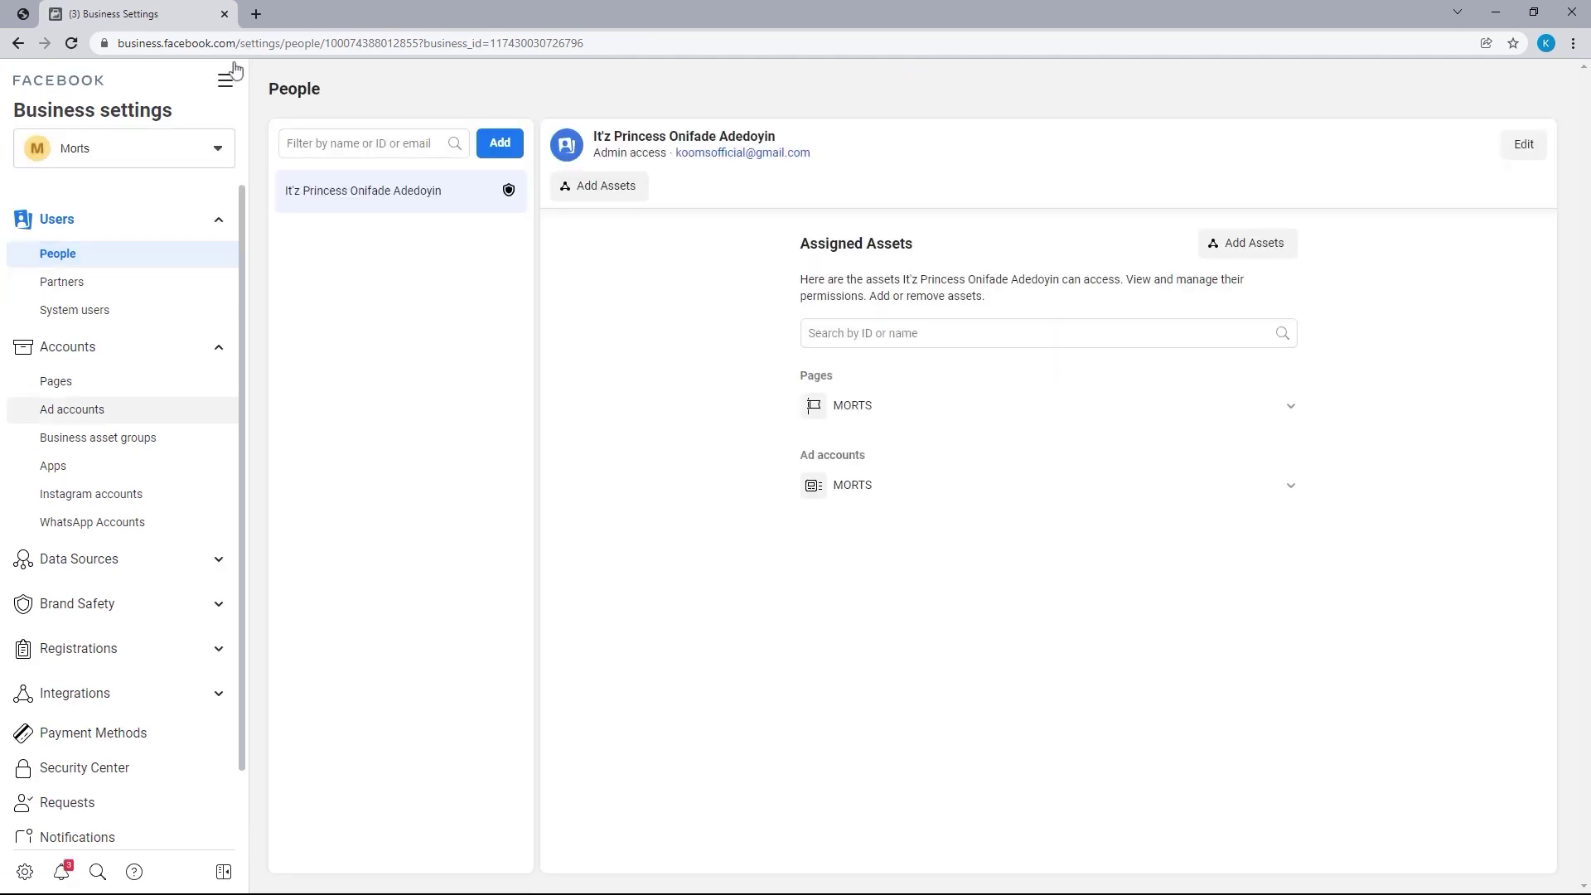
click(91, 607)
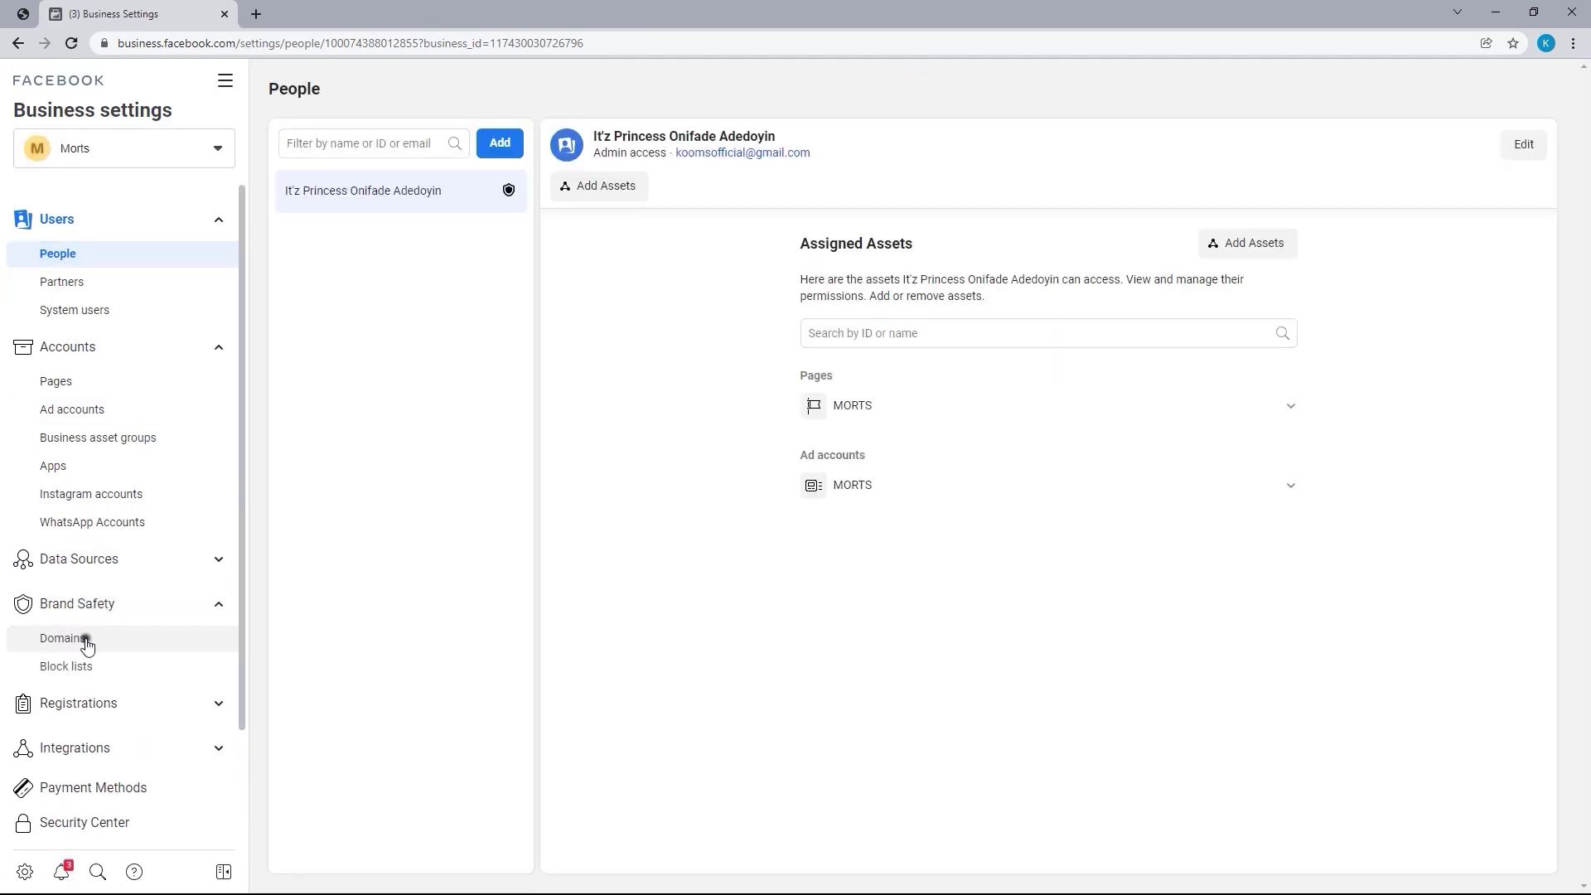
click(86, 641)
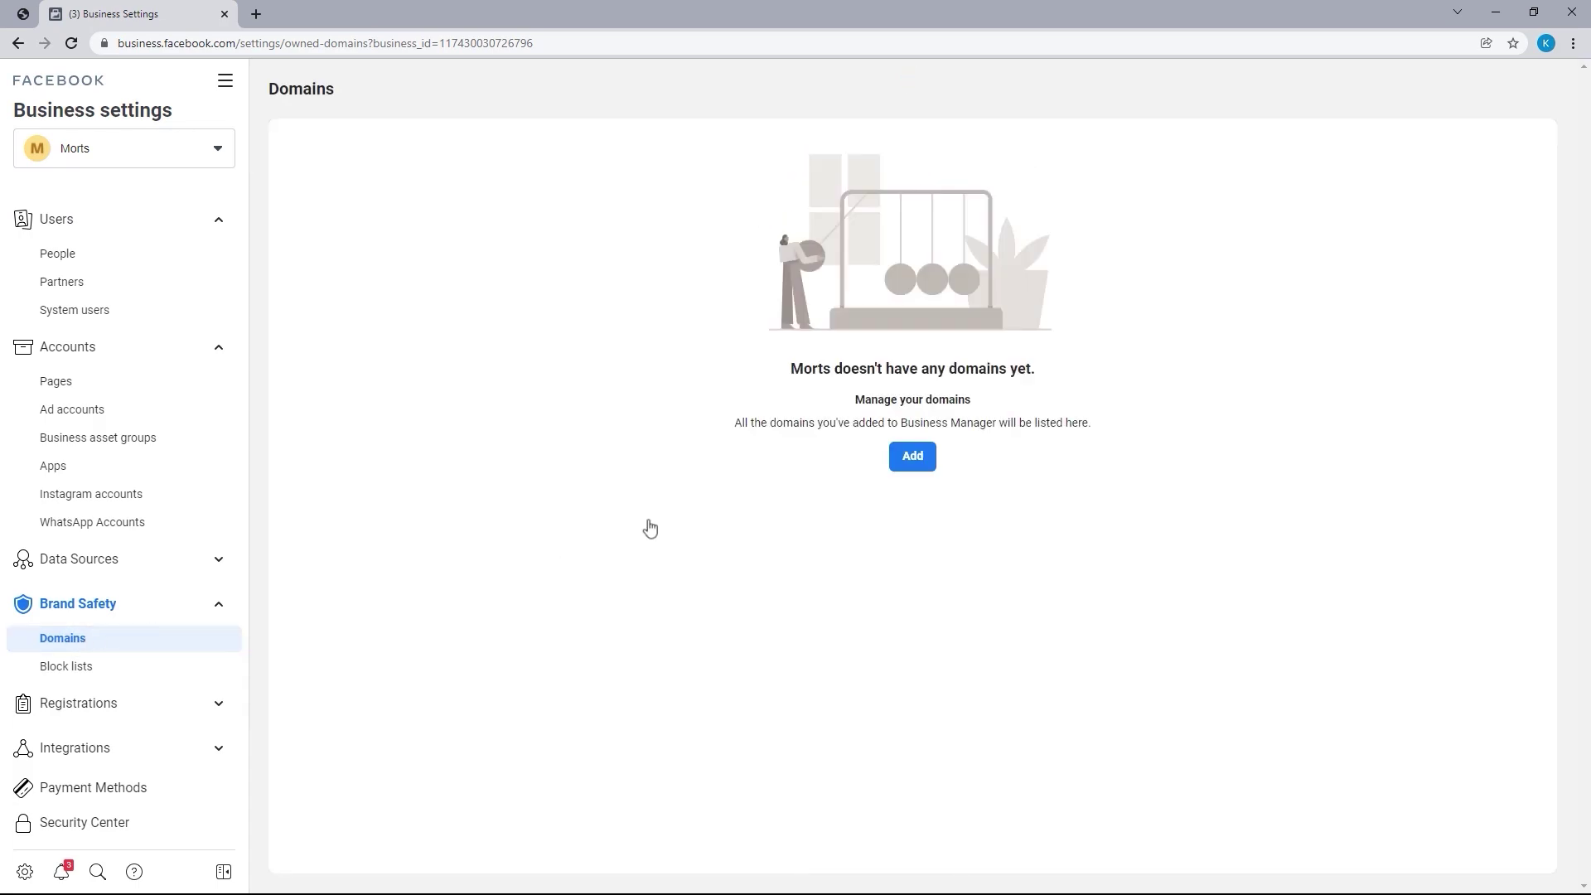
Add the root domain boksom.com in the Add a domain dialog
click(912, 455)
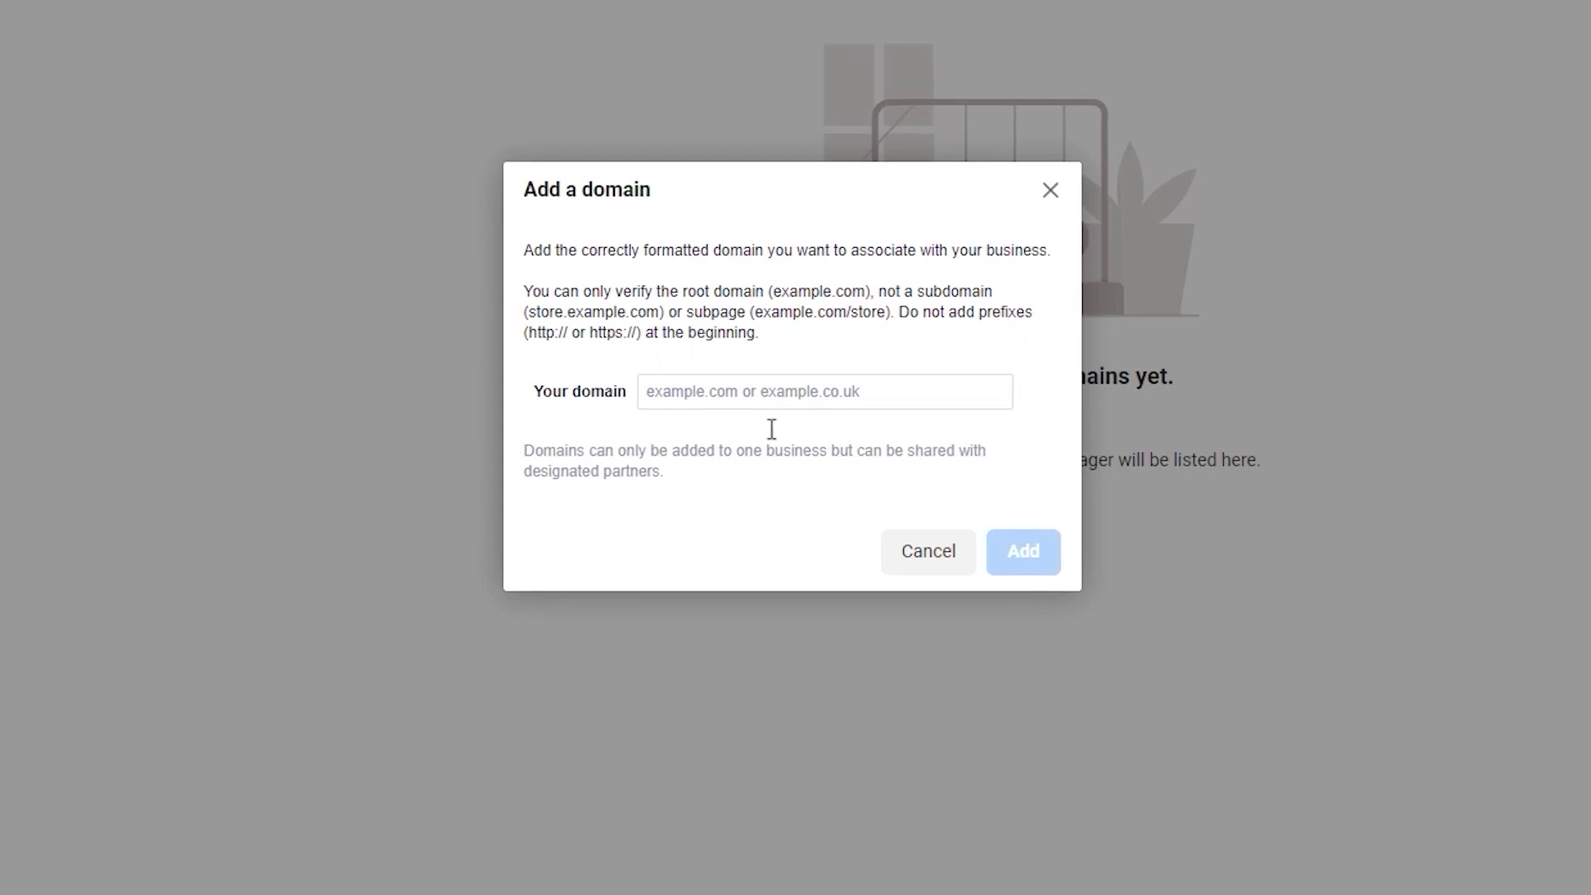
drag(525, 294, 894, 312)
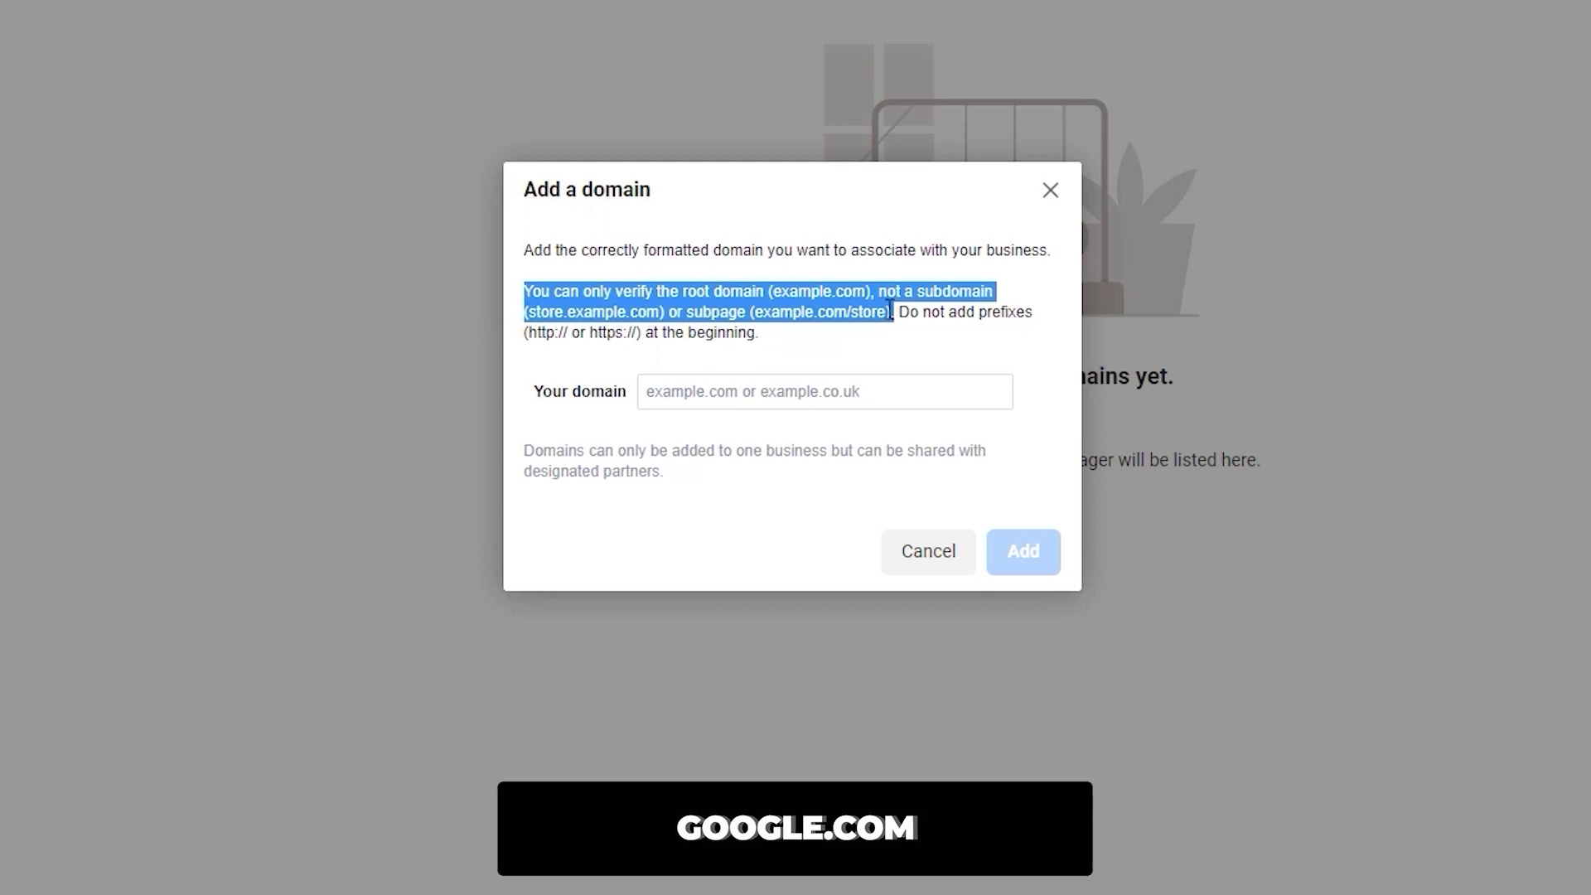
click(894, 311)
drag(900, 313, 909, 335)
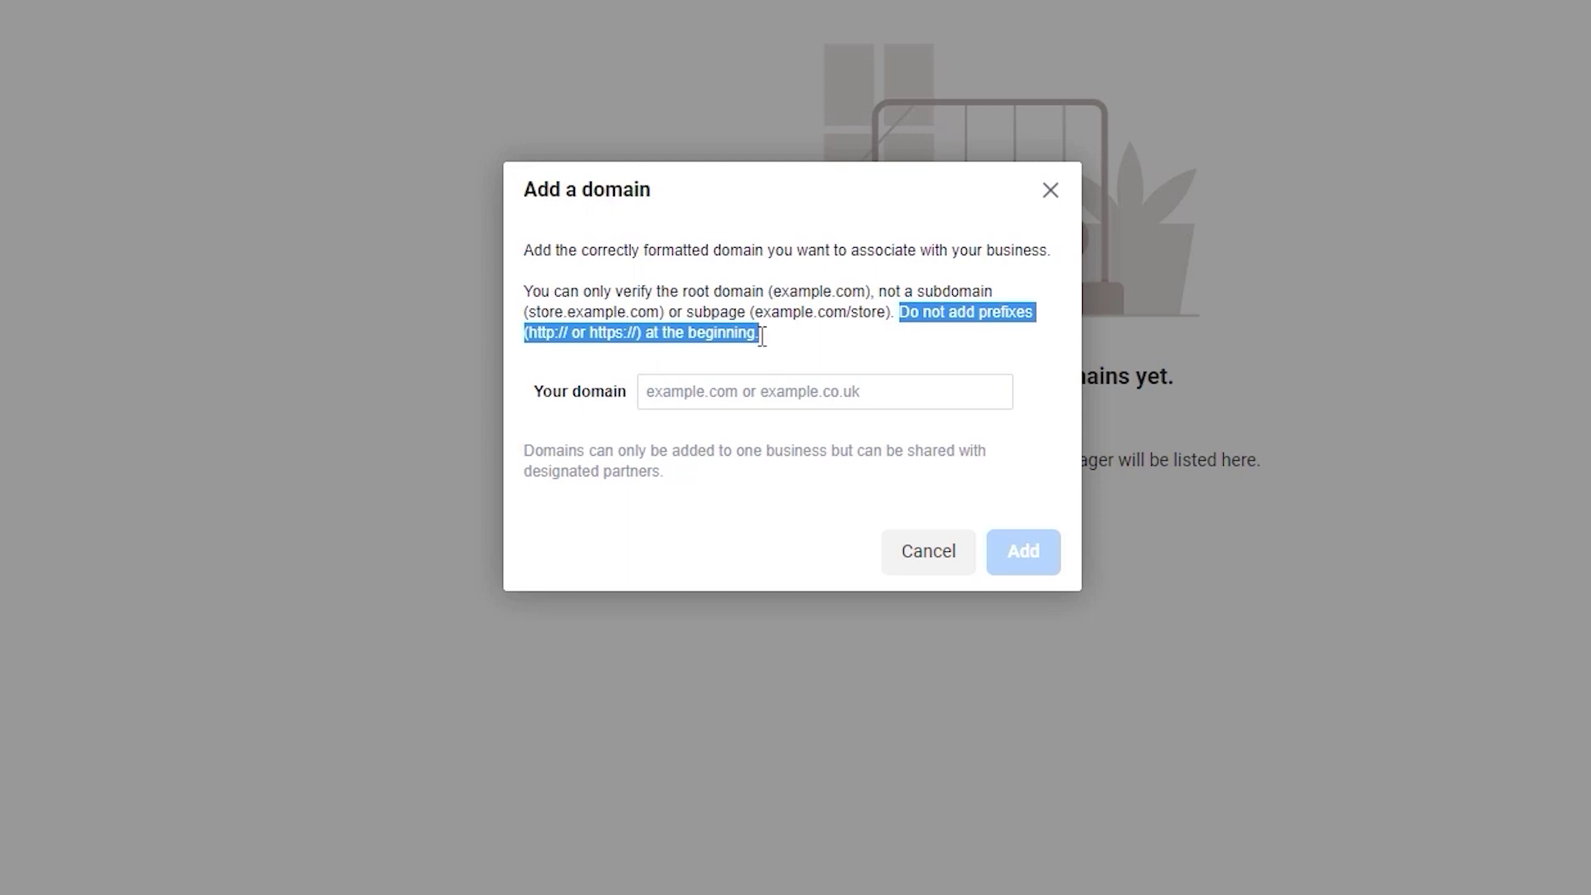
click(743, 390)
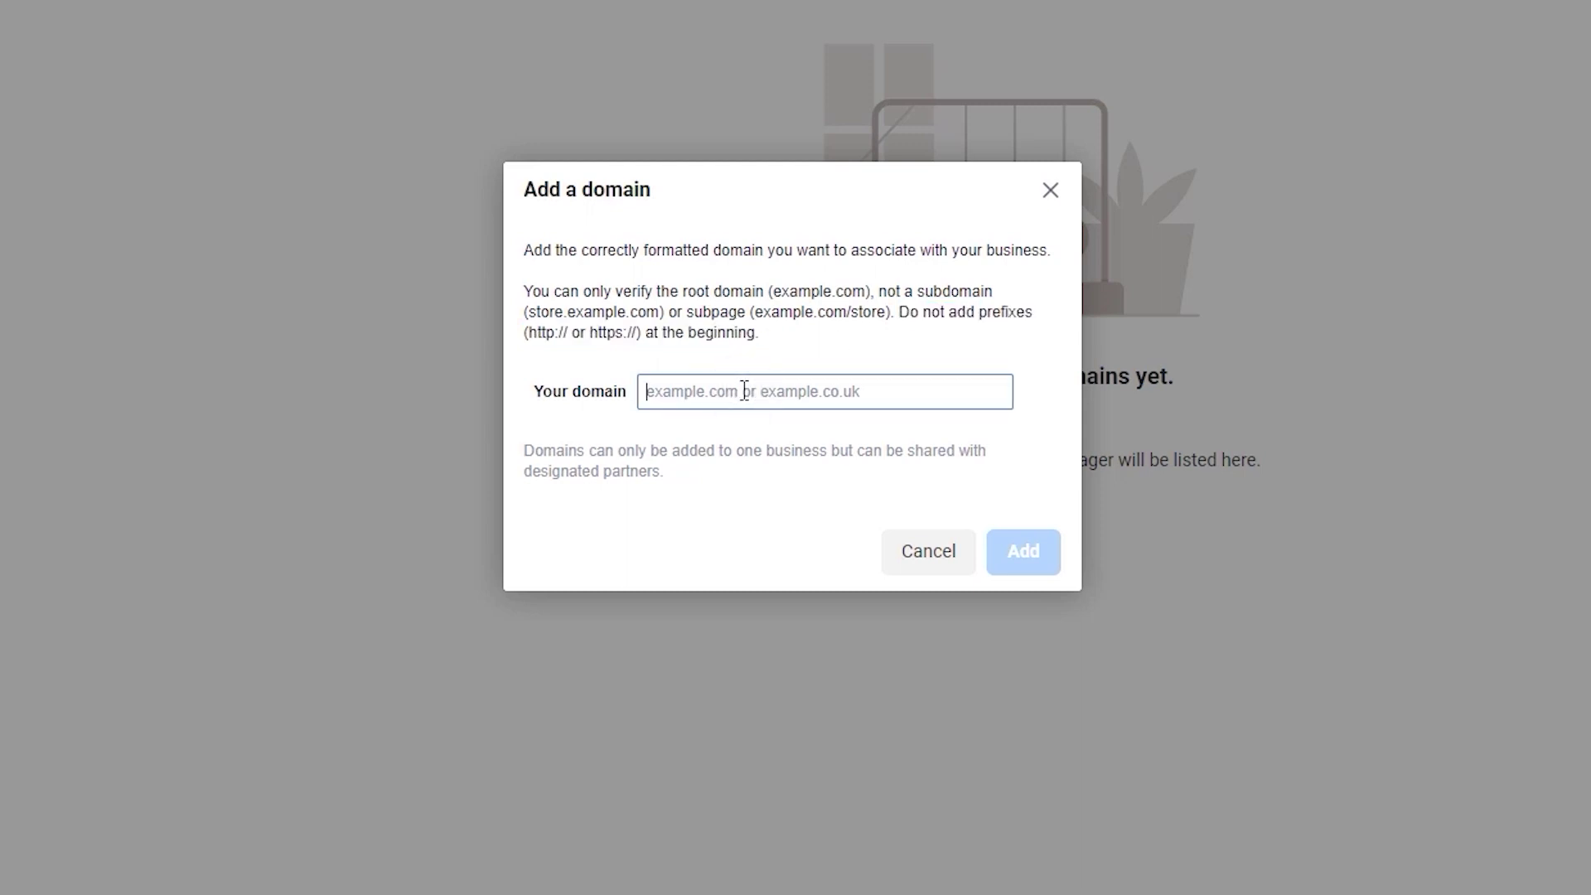
text(boksom.co)
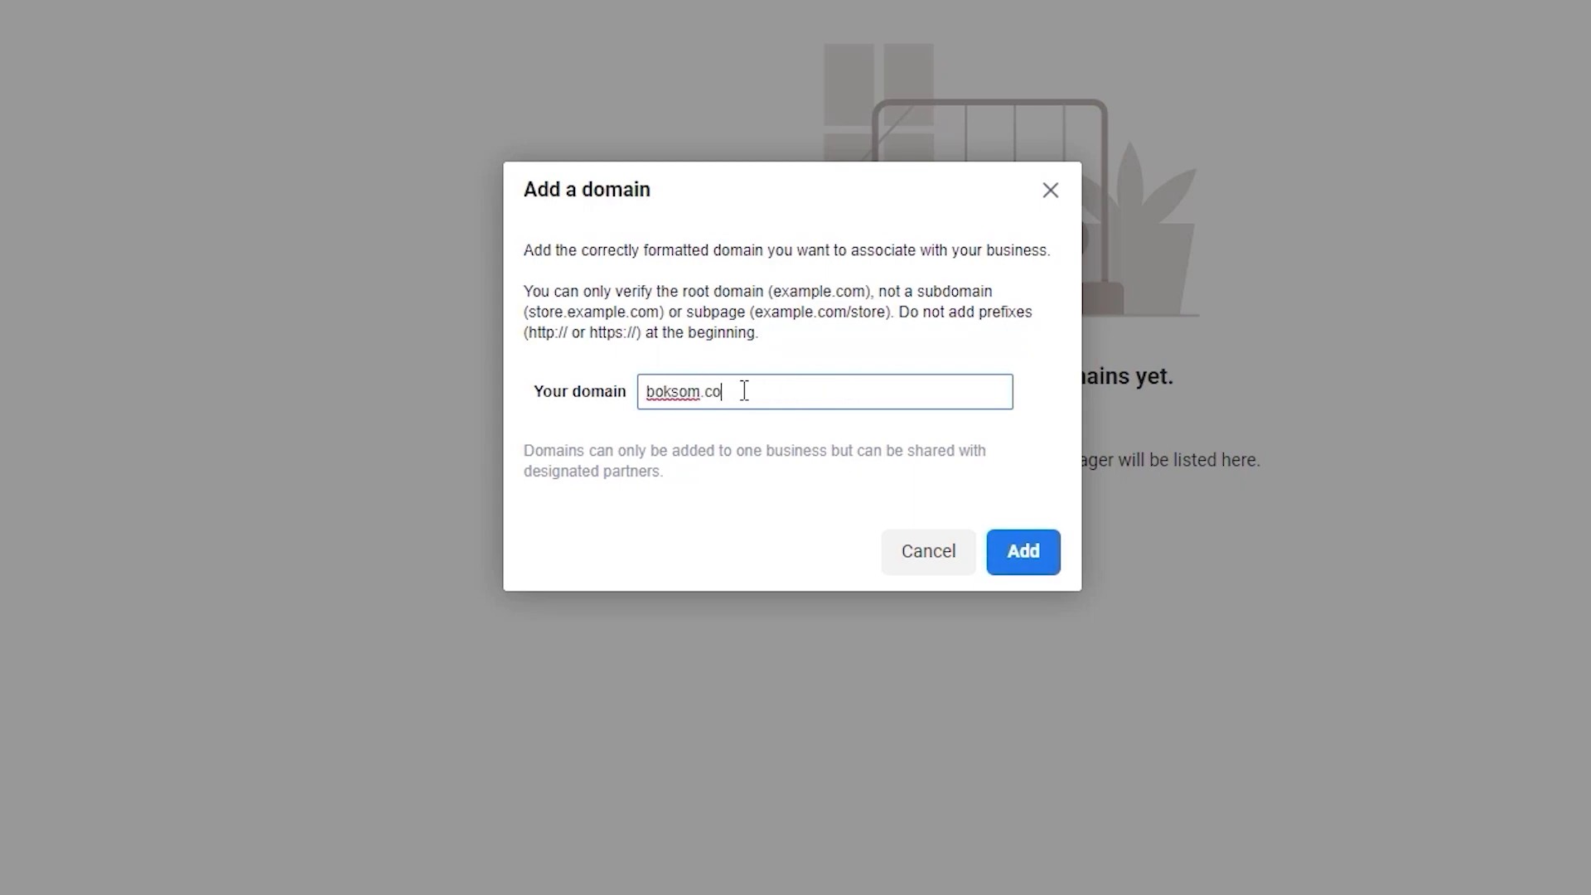
text(m)
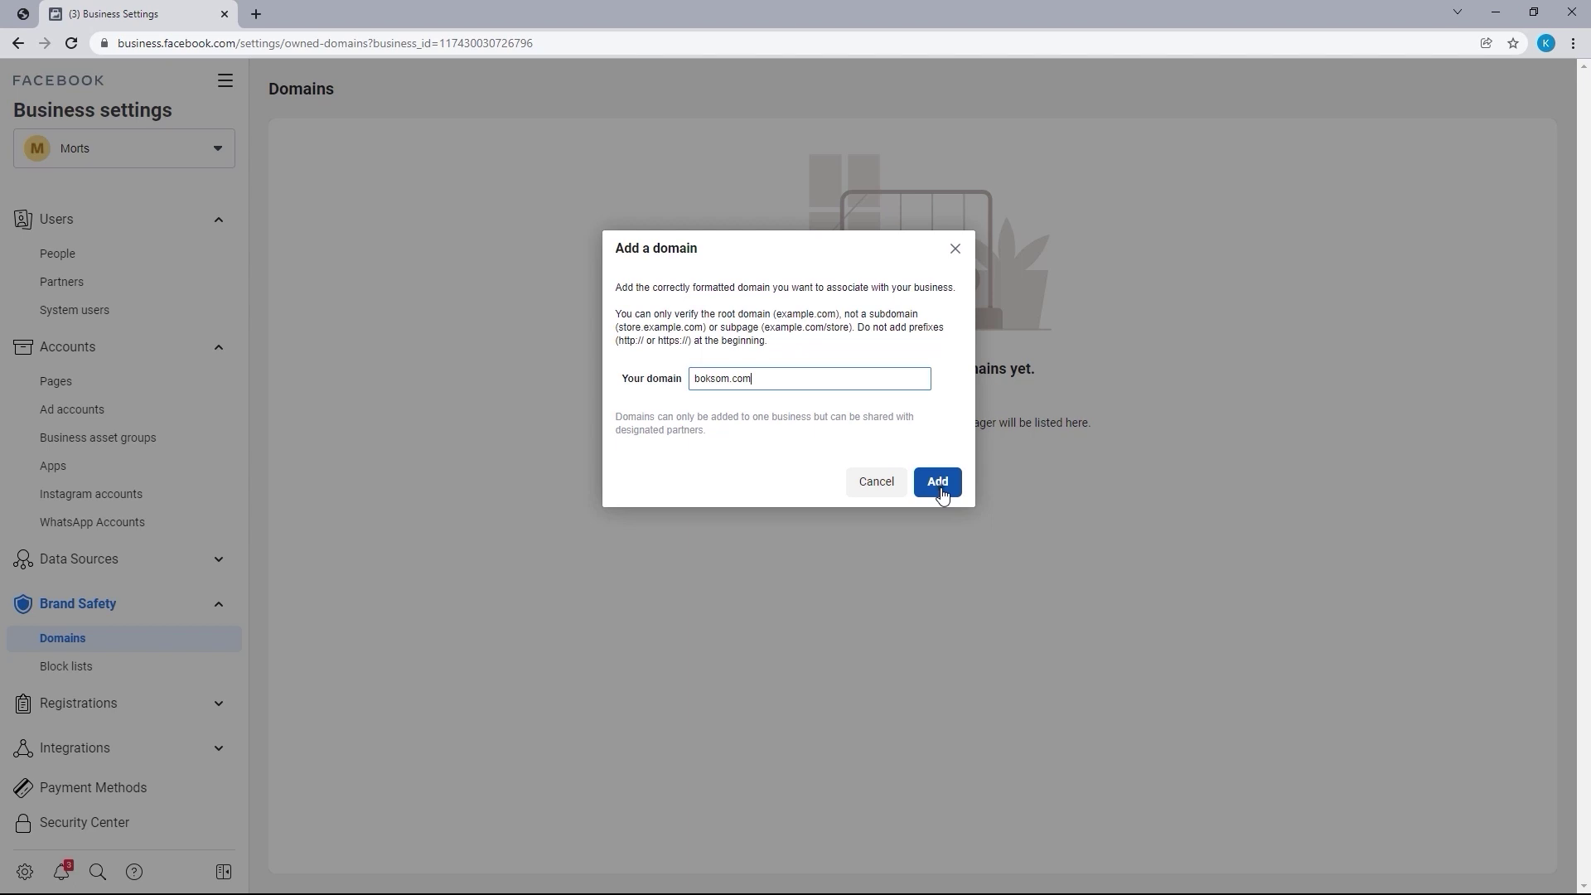
click(938, 483)
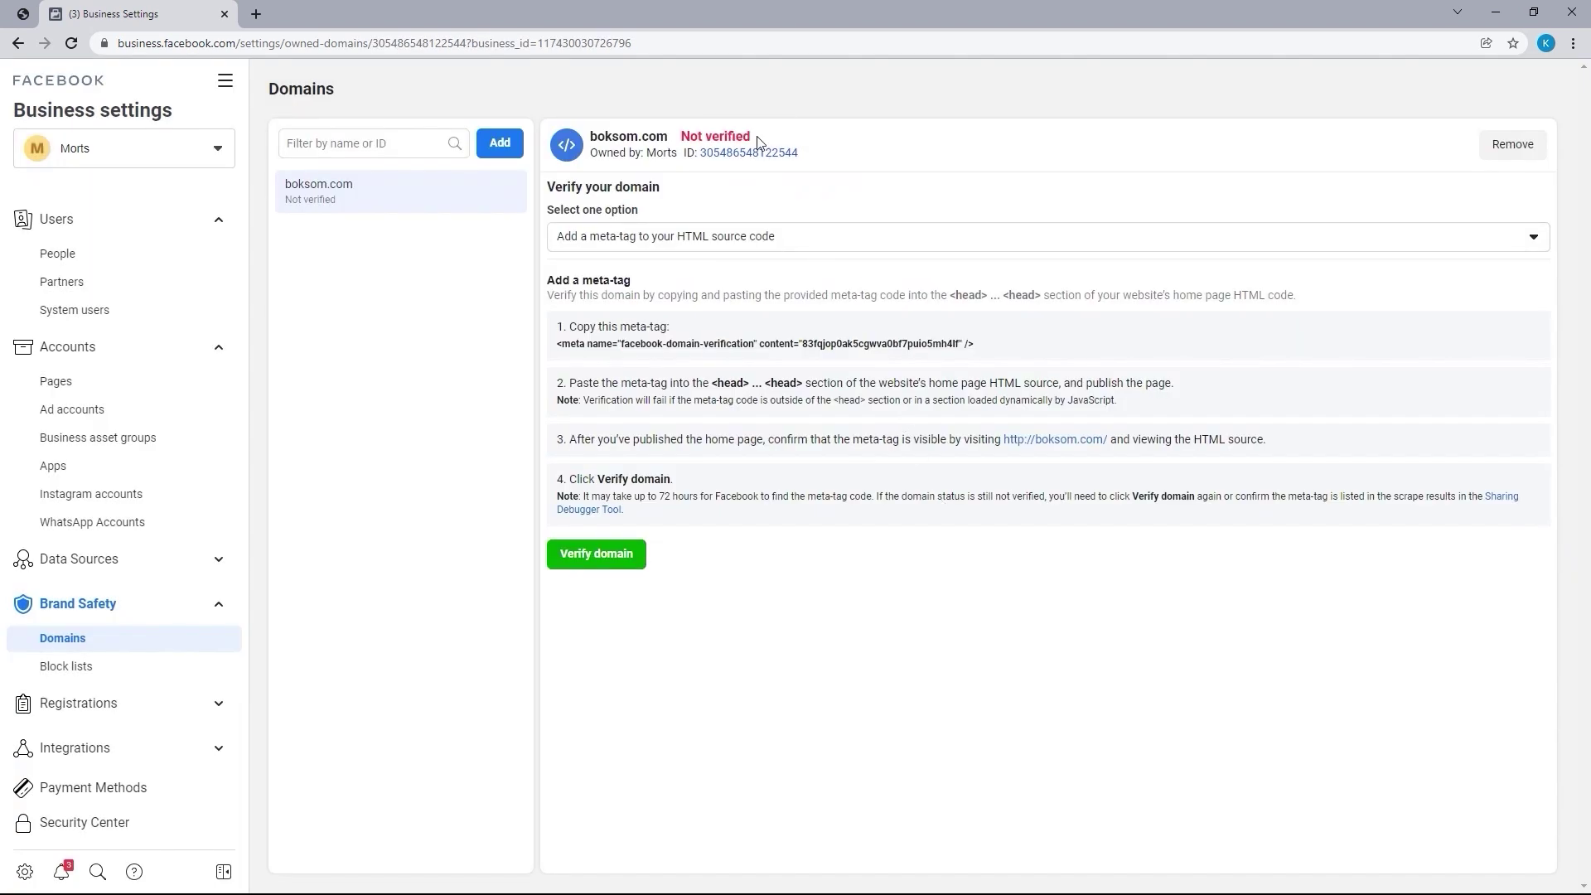
Cancel the Remove prompt and choose 'Add a meta-tag to your HTML source code' for boksom.com
drag(756, 137, 683, 136)
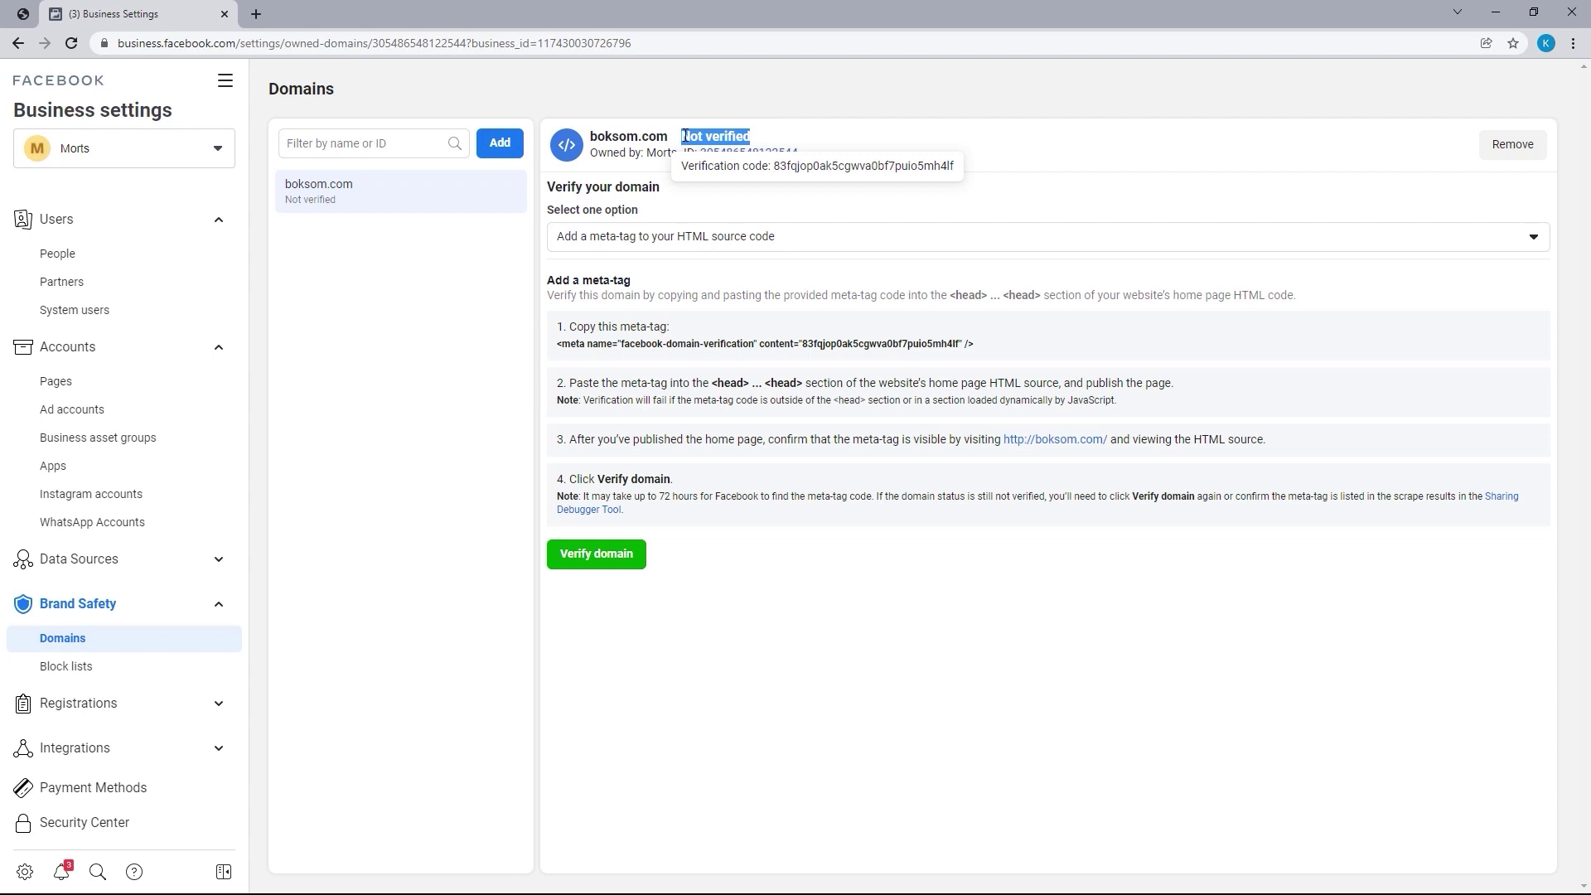
click(1503, 145)
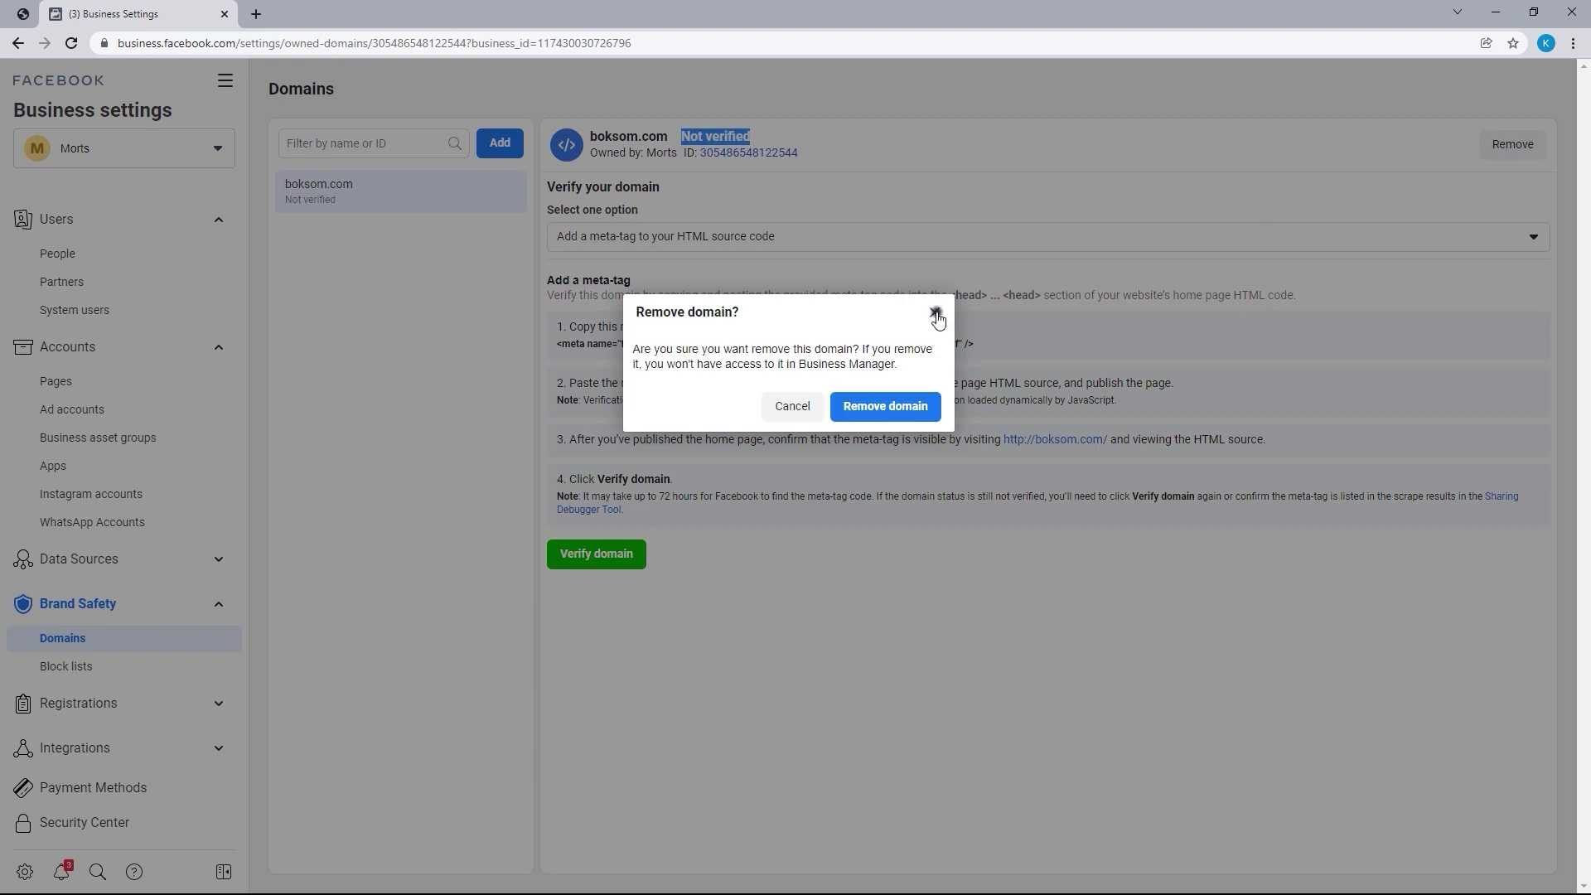
click(934, 313)
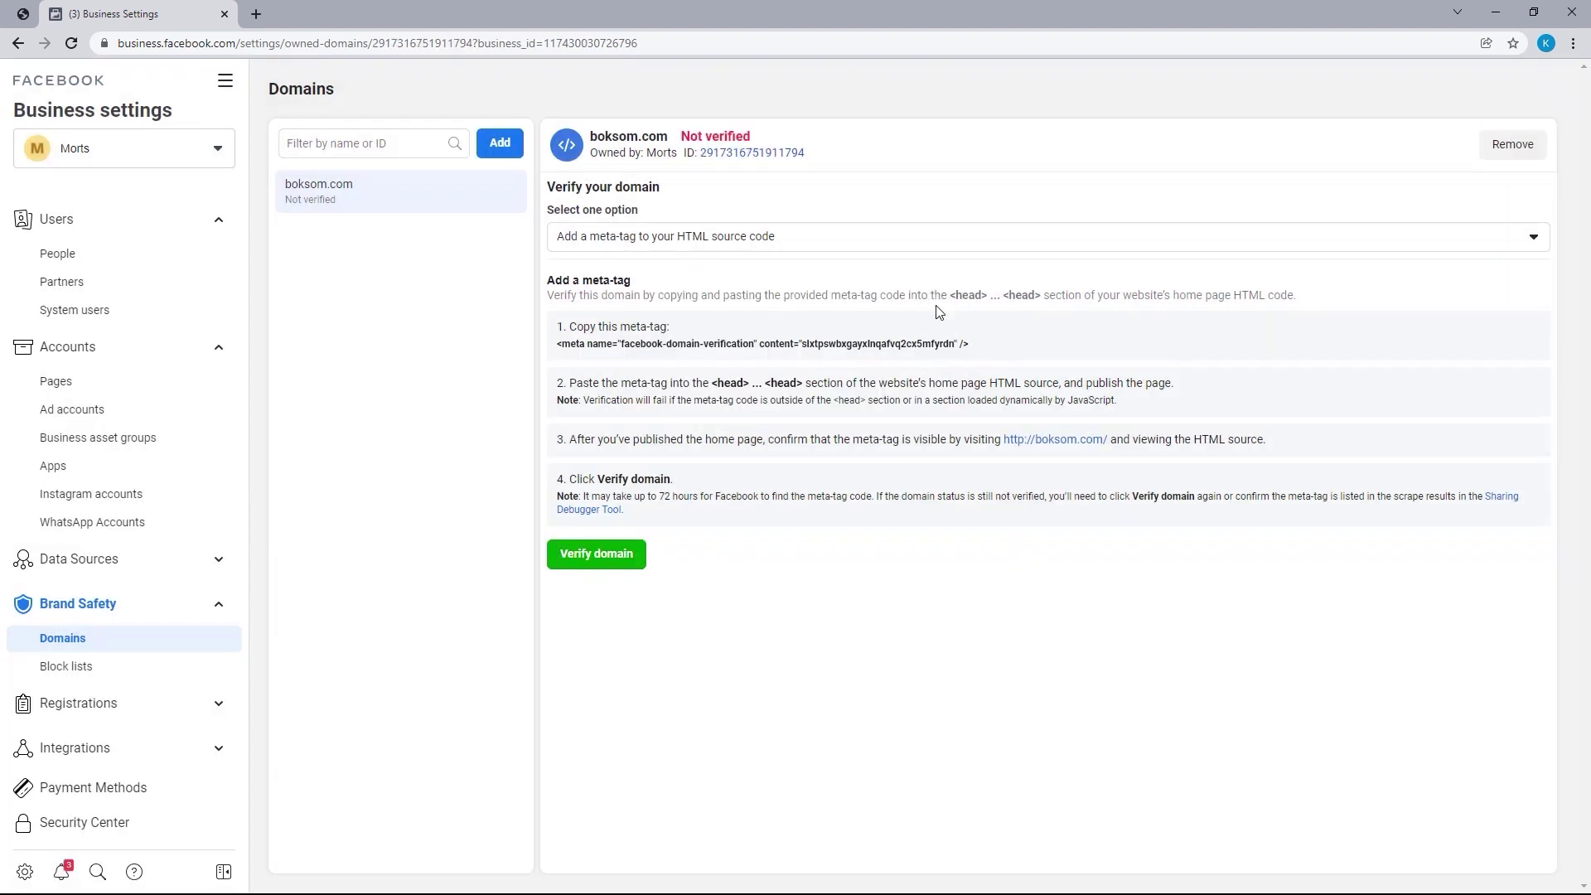
click(941, 239)
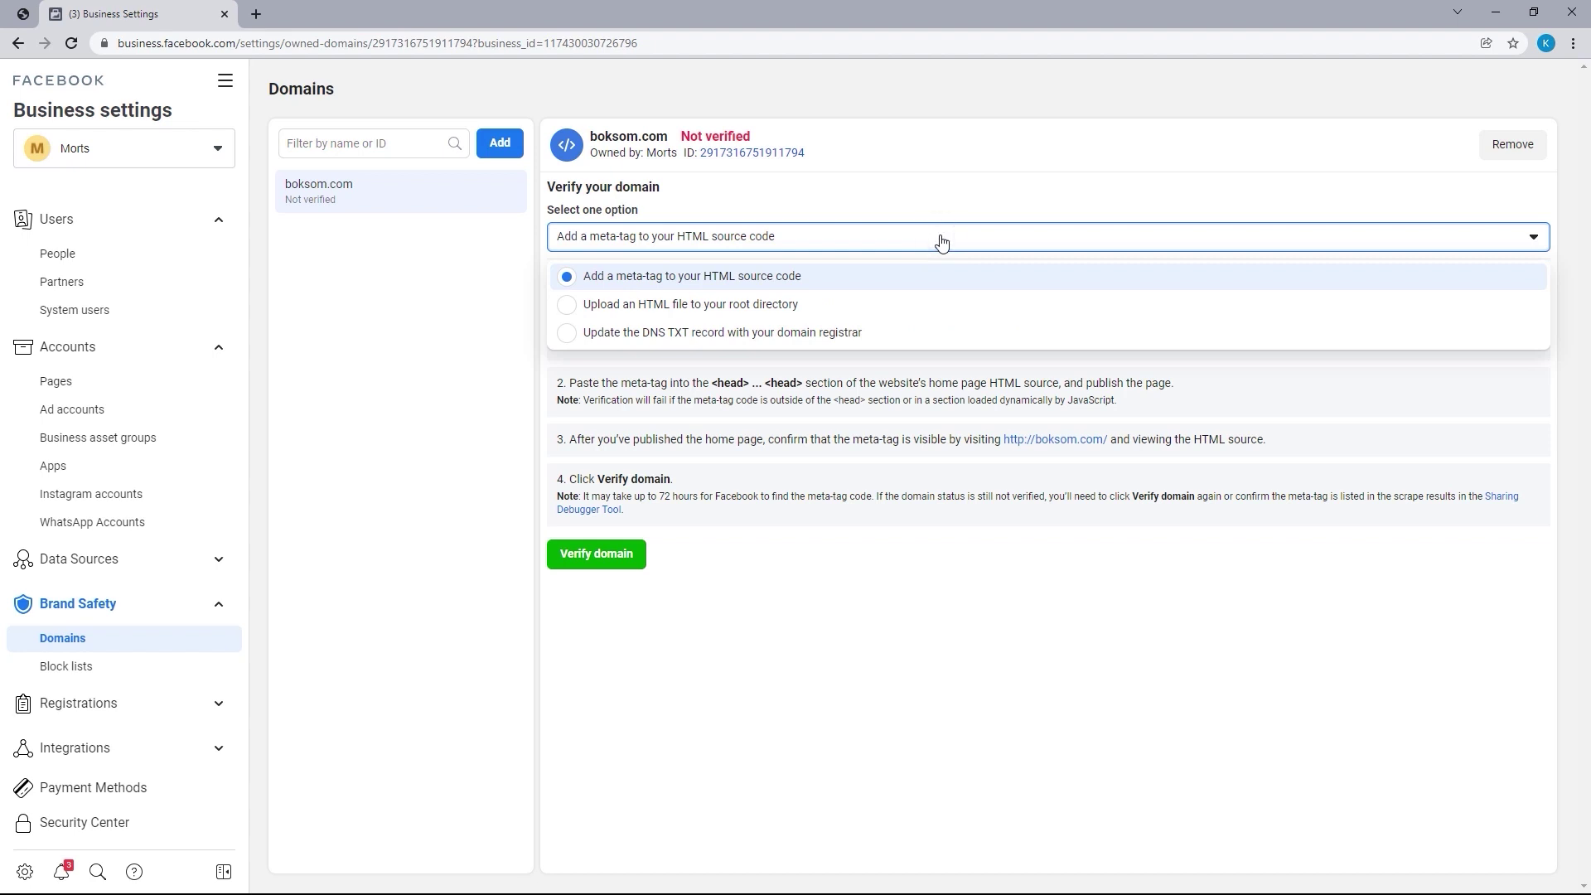
click(808, 278)
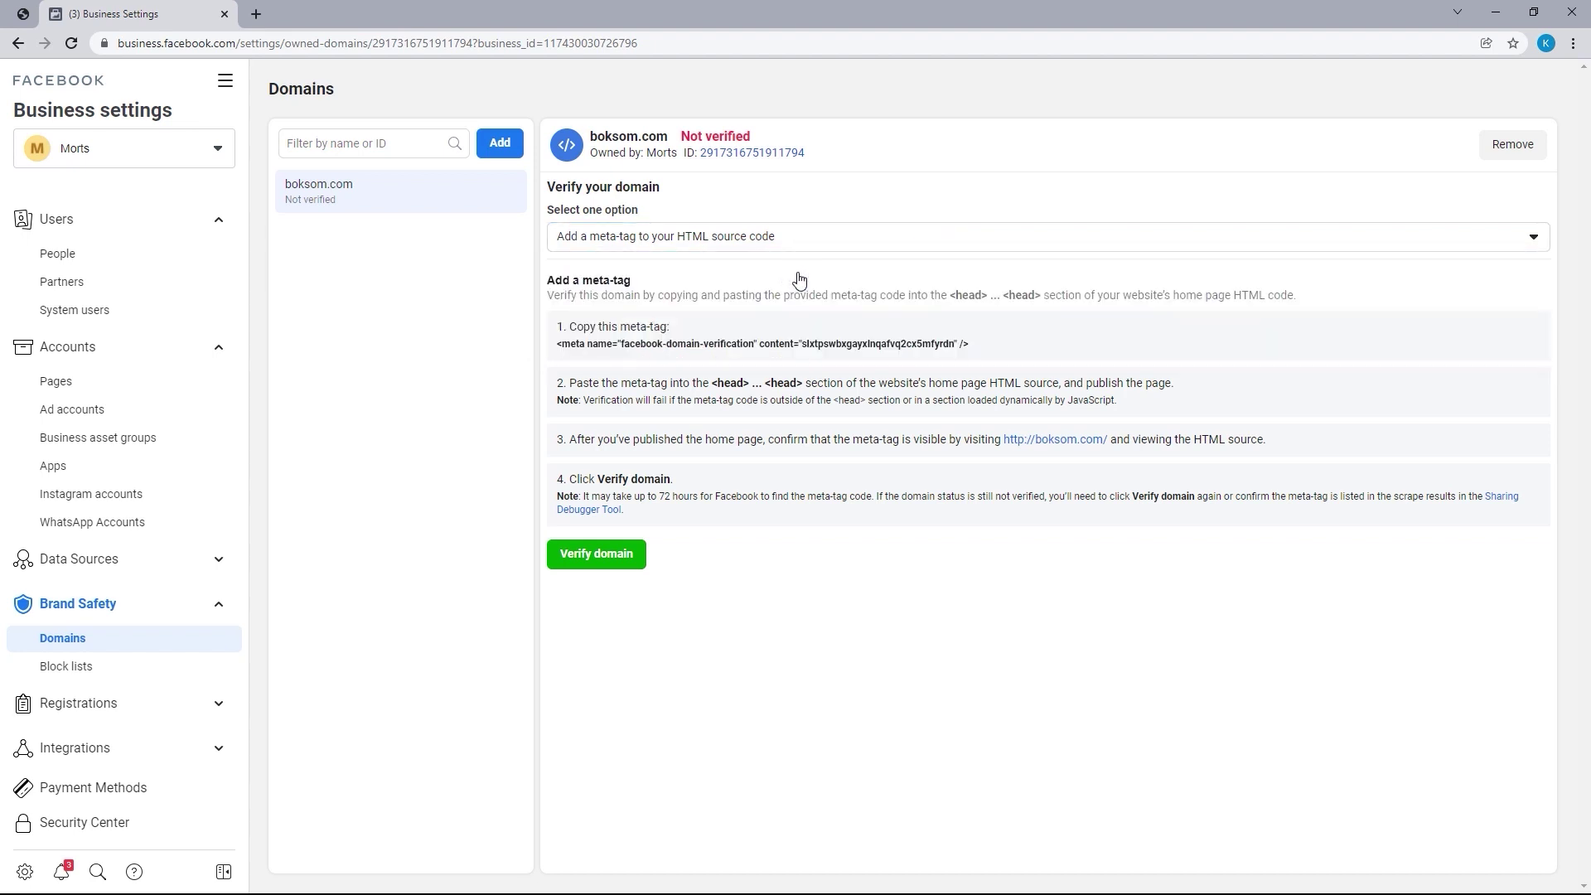
click(17, 21)
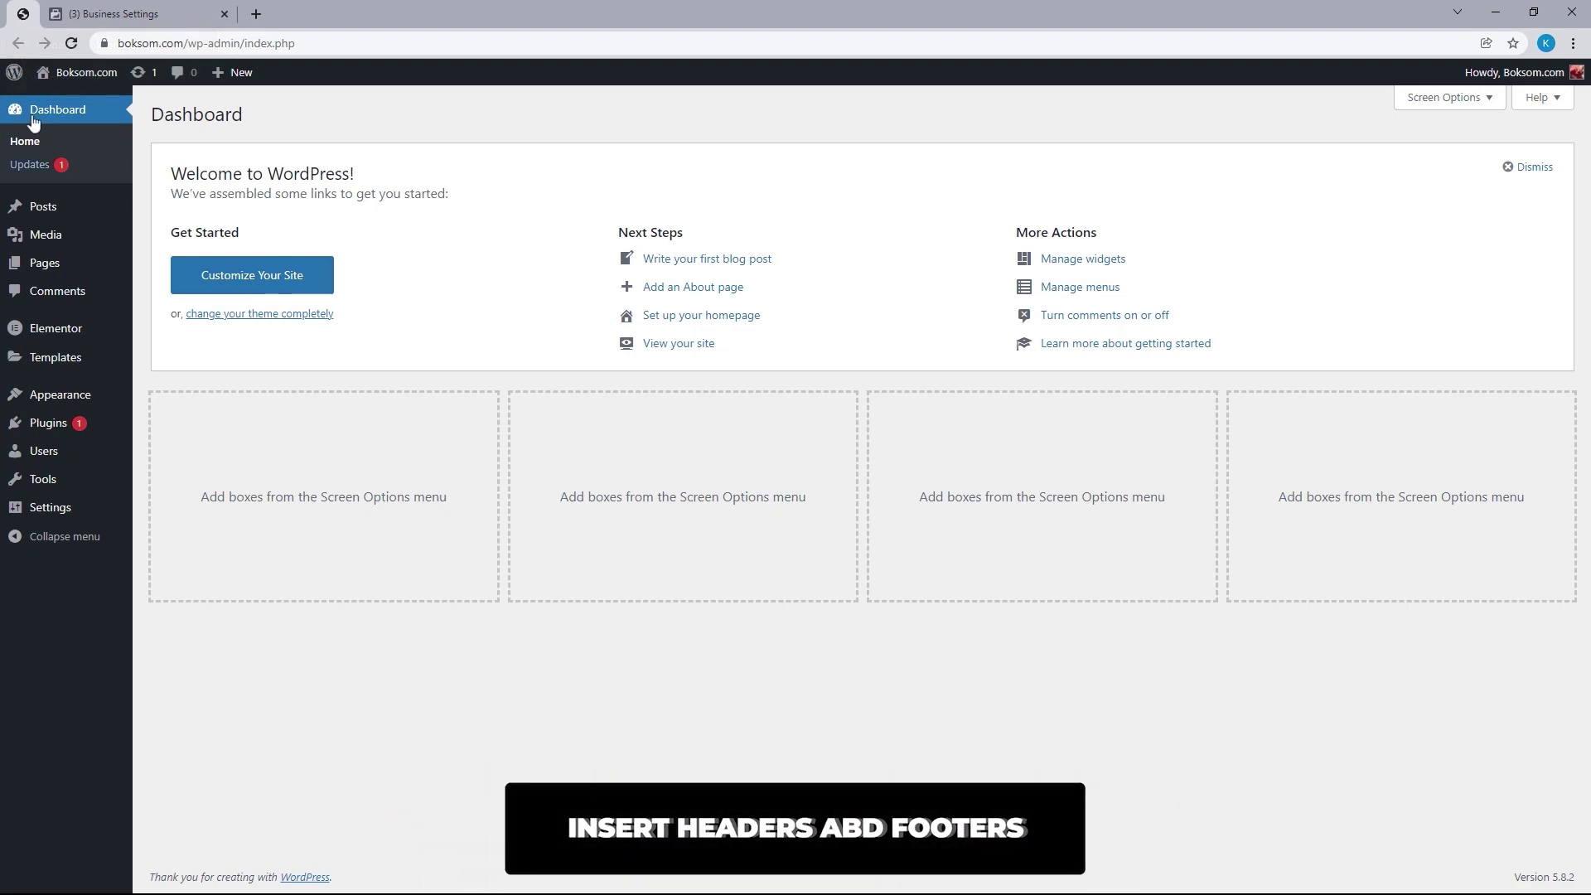
Install and activate the Insert Headers and Footers plugin from Plugins > Add New
mouse_move(68, 424)
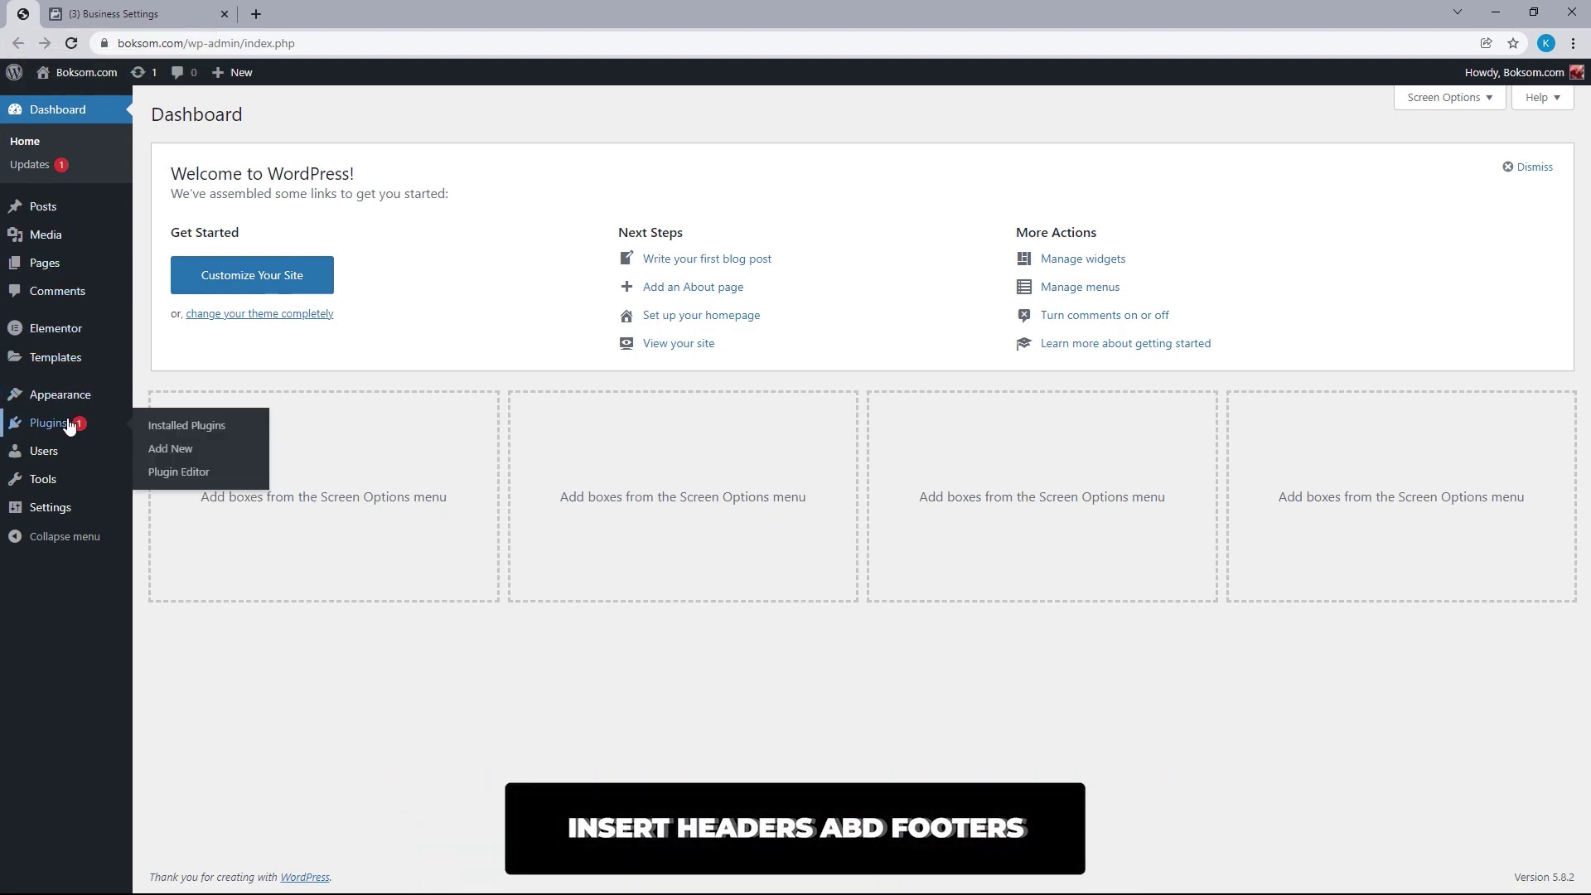
click(169, 451)
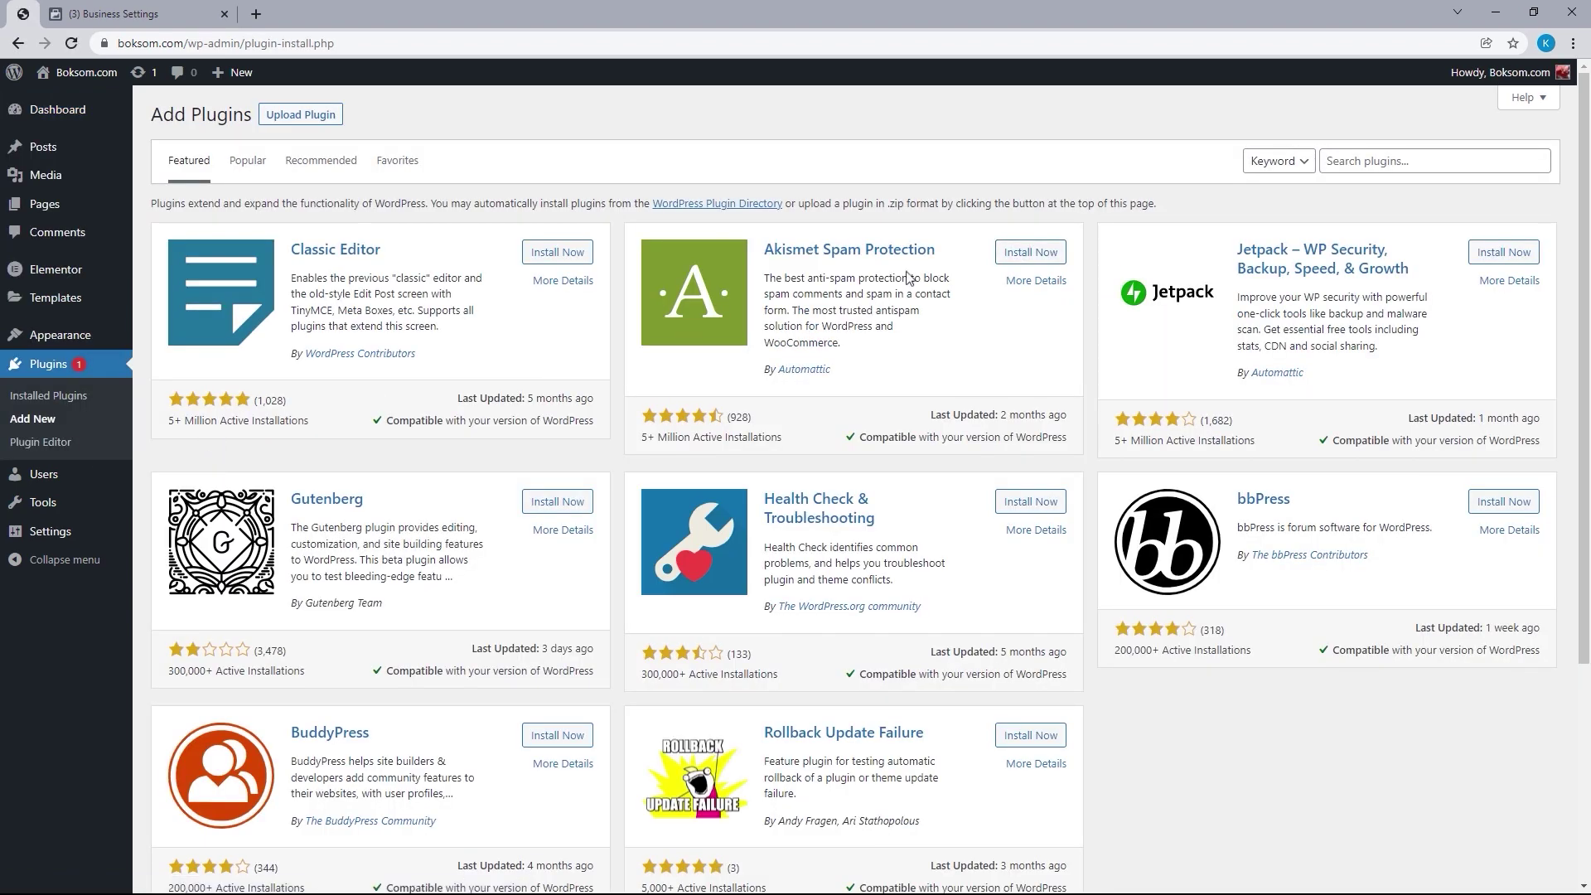
click(1347, 163)
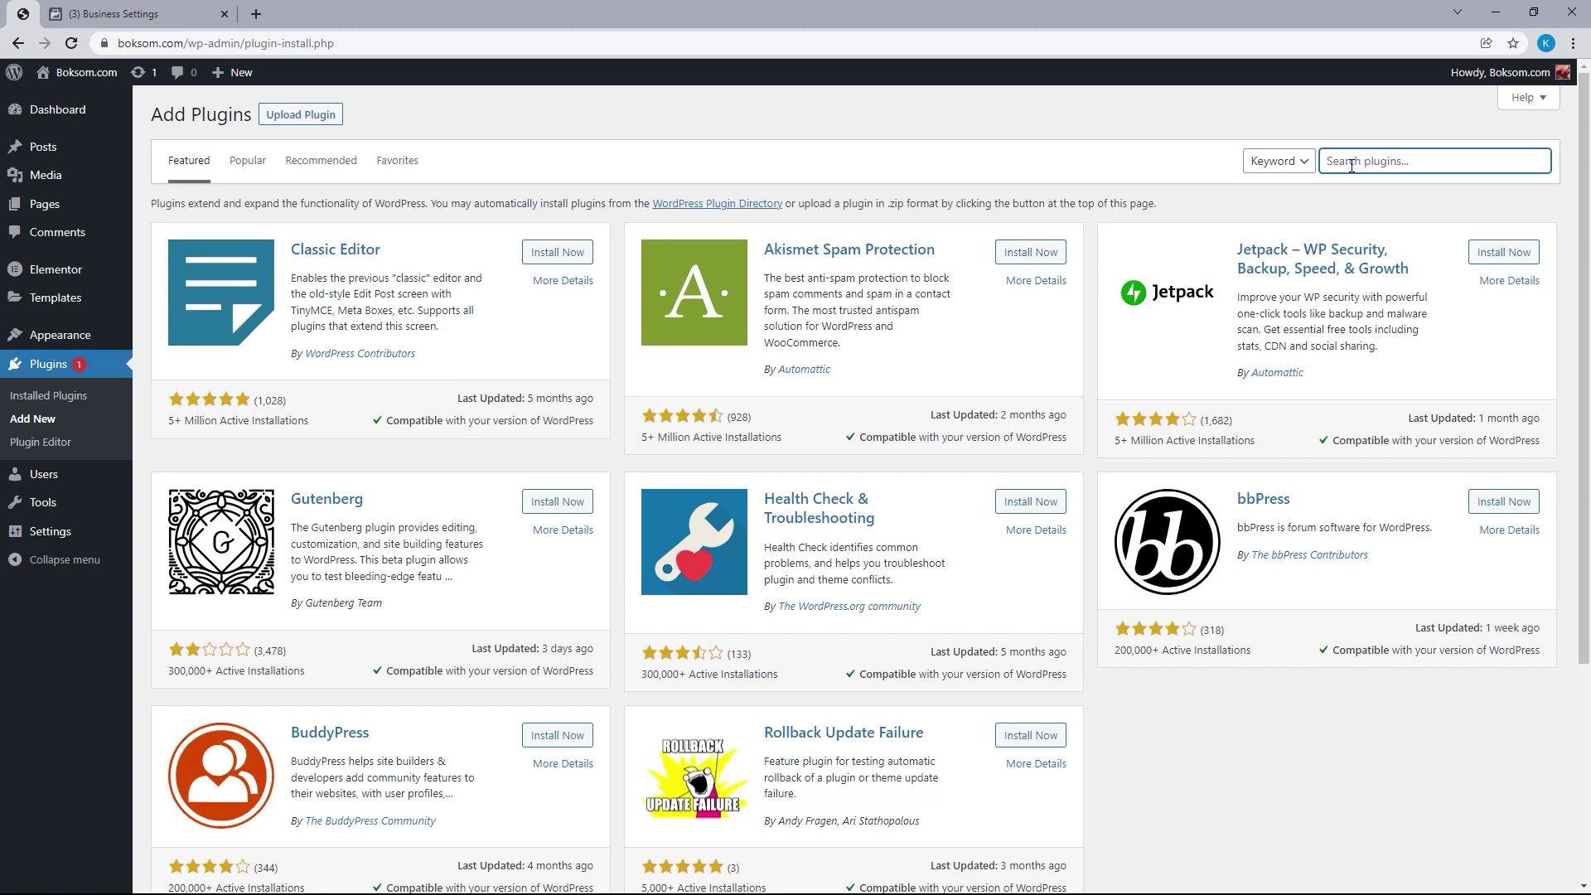
text(Insert Headers and Footers)
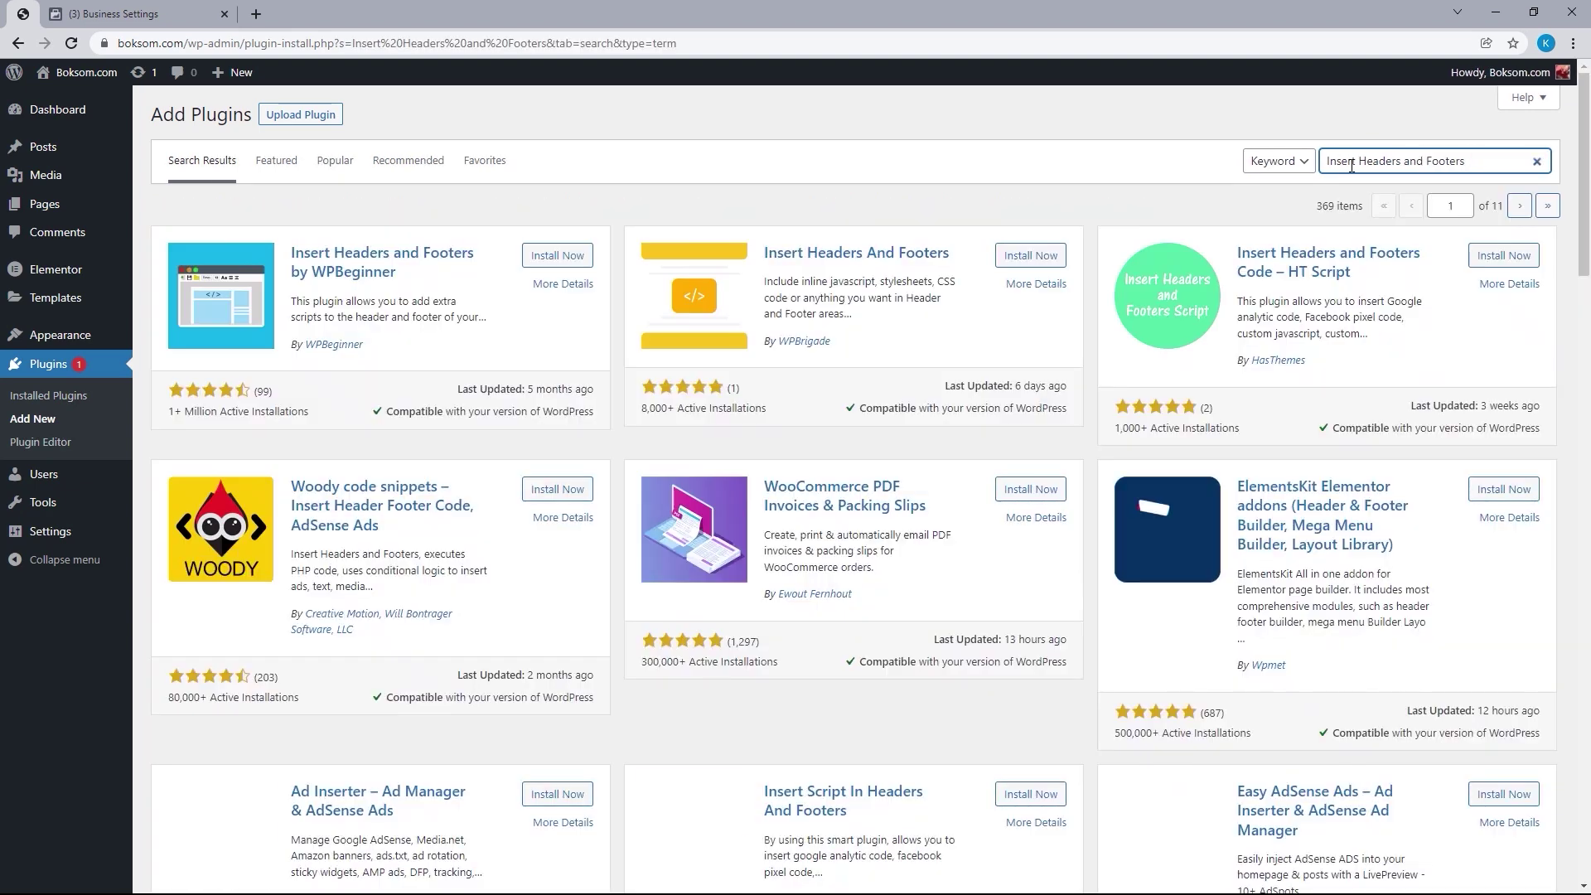
click(555, 257)
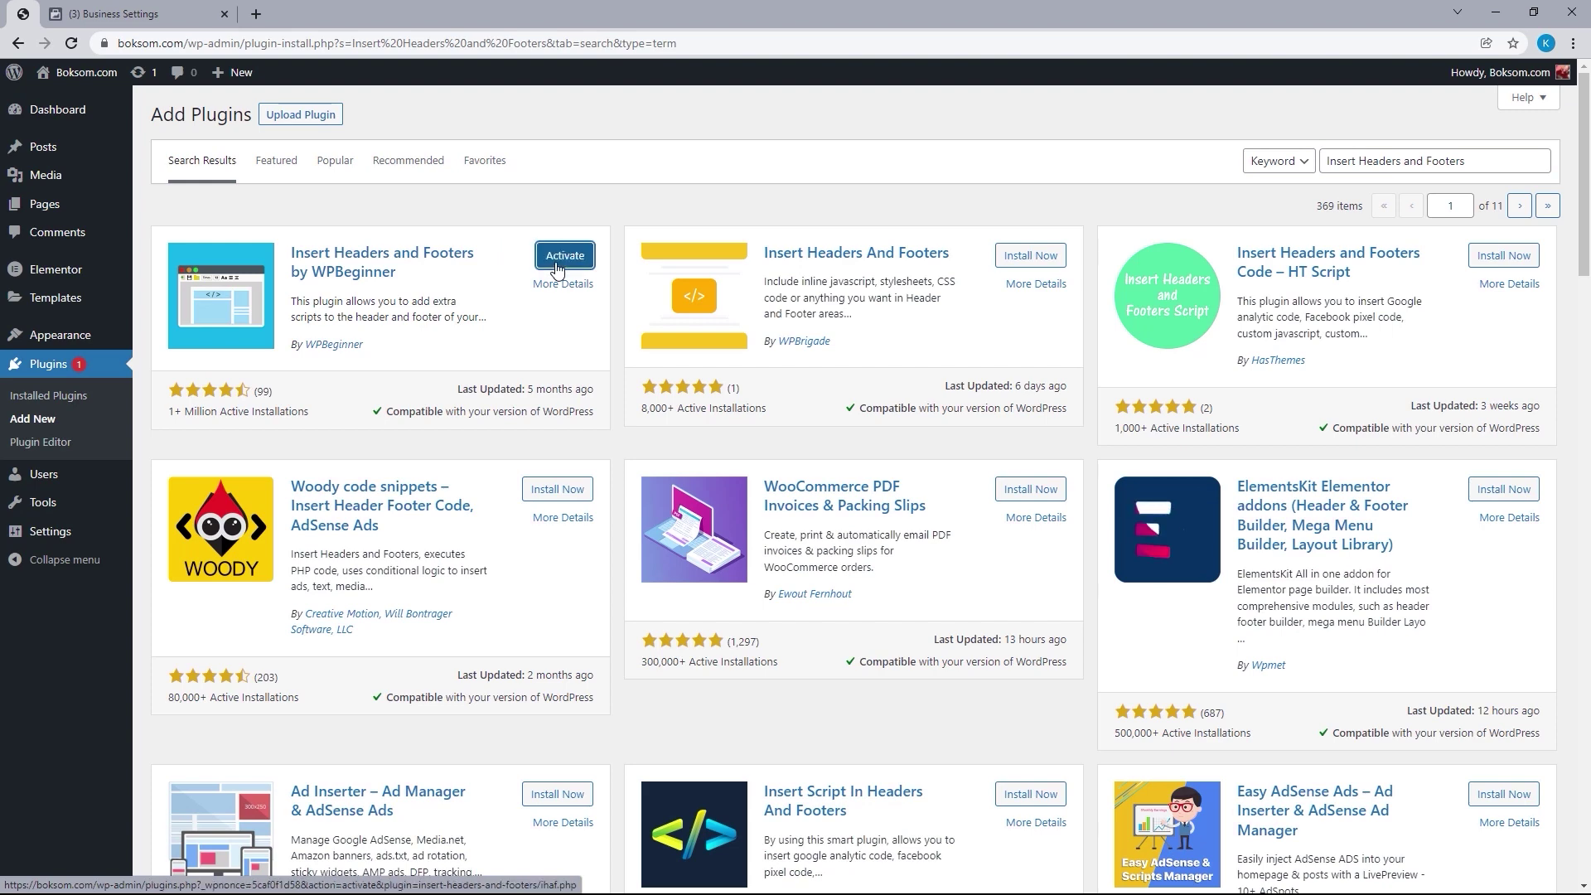
click(556, 265)
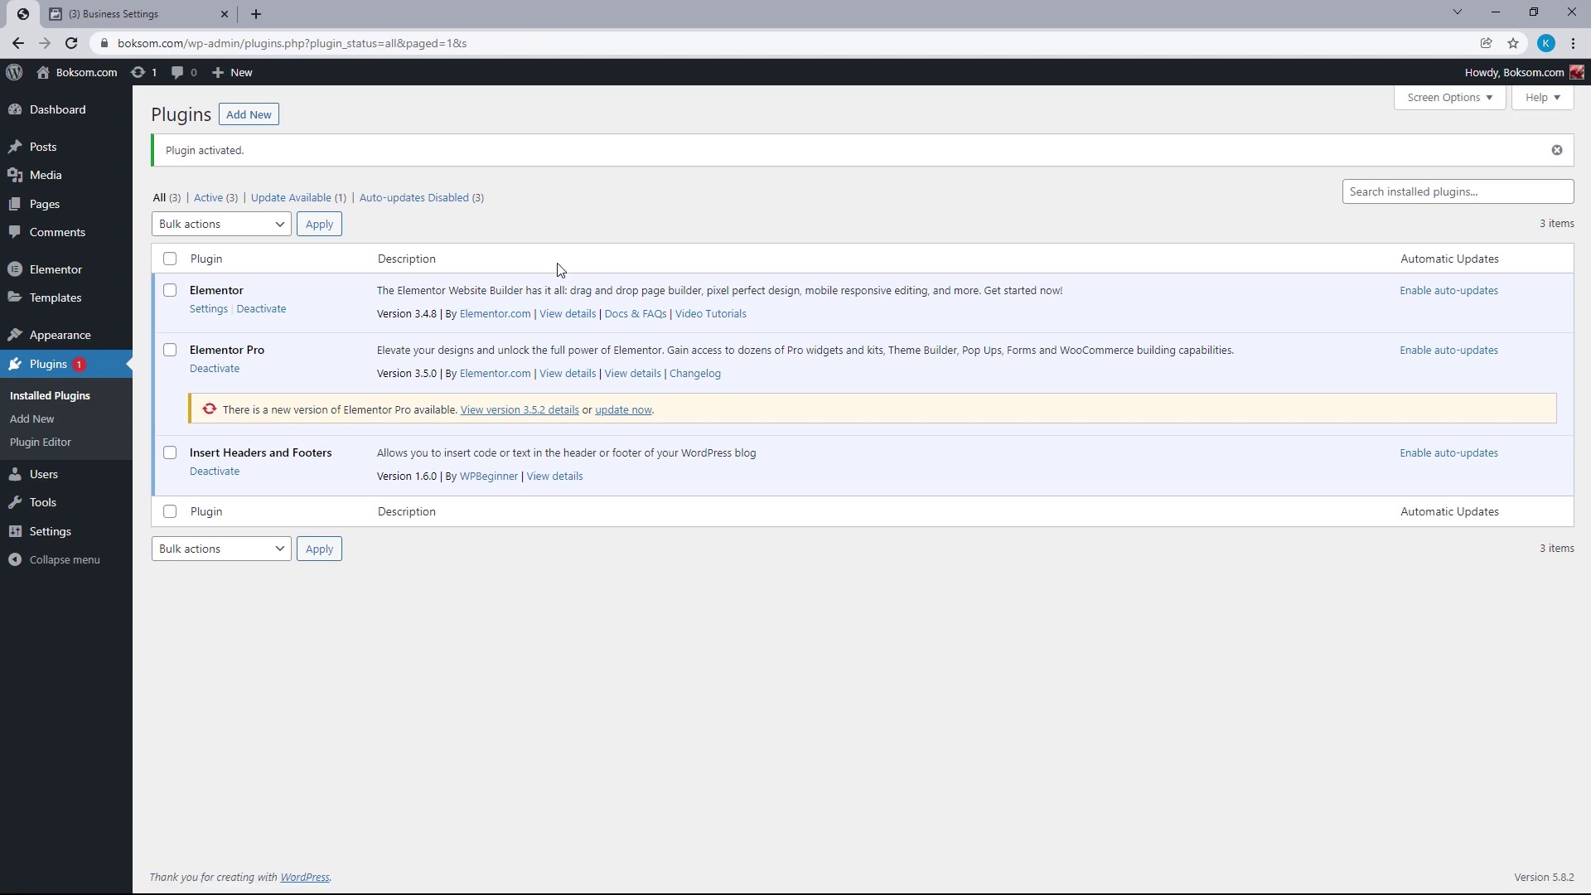
Open Settings > Insert Headers and Footers and copy Facebook's domain-verification meta-tag
mouse_move(106, 537)
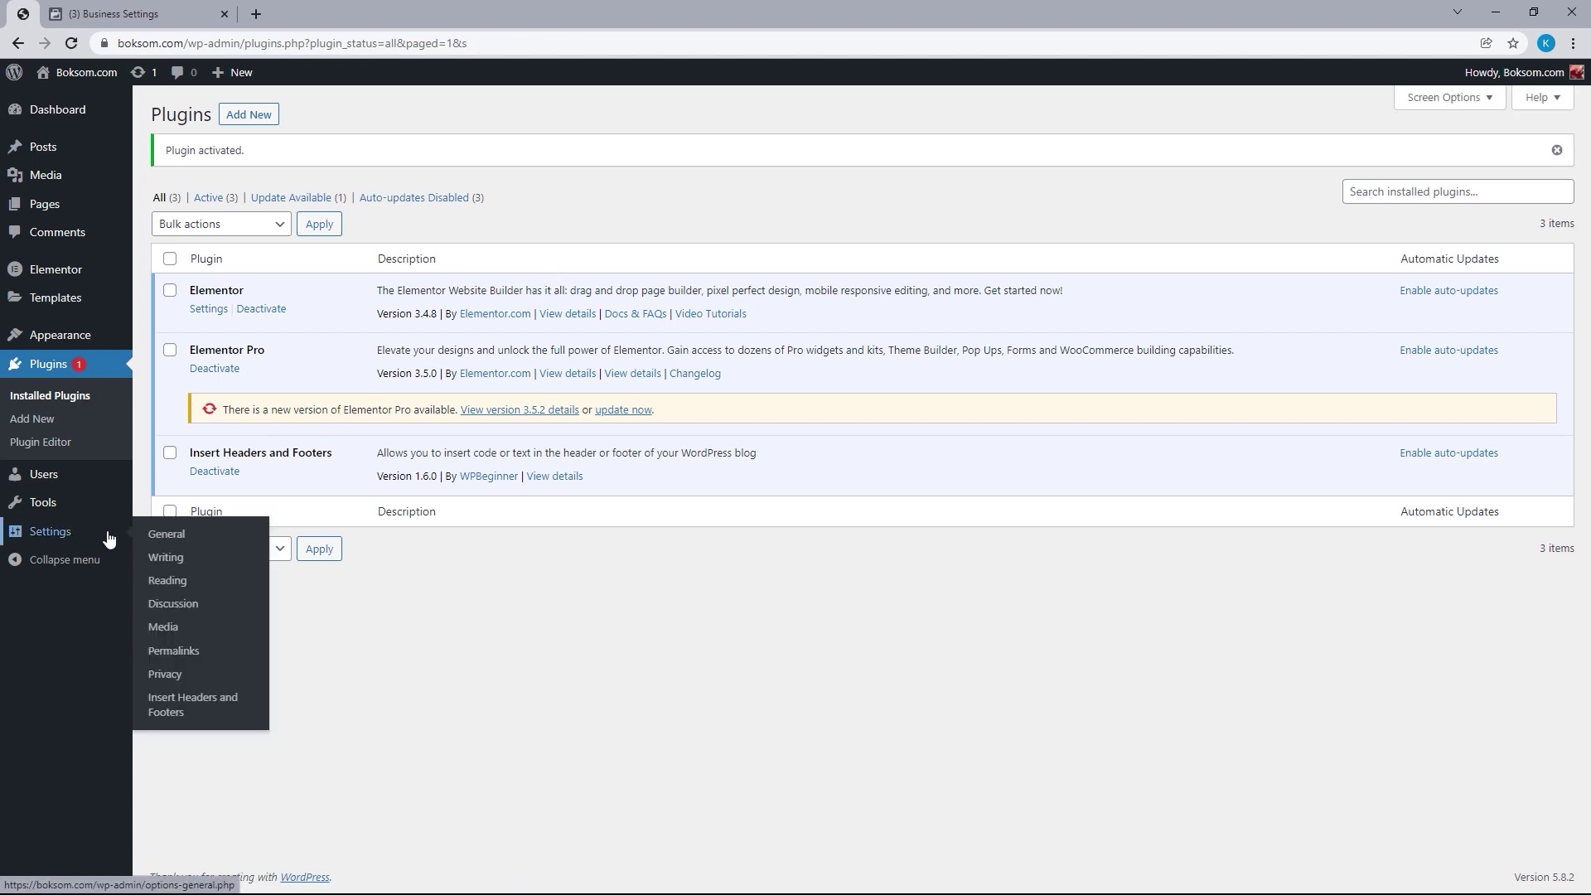
click(181, 711)
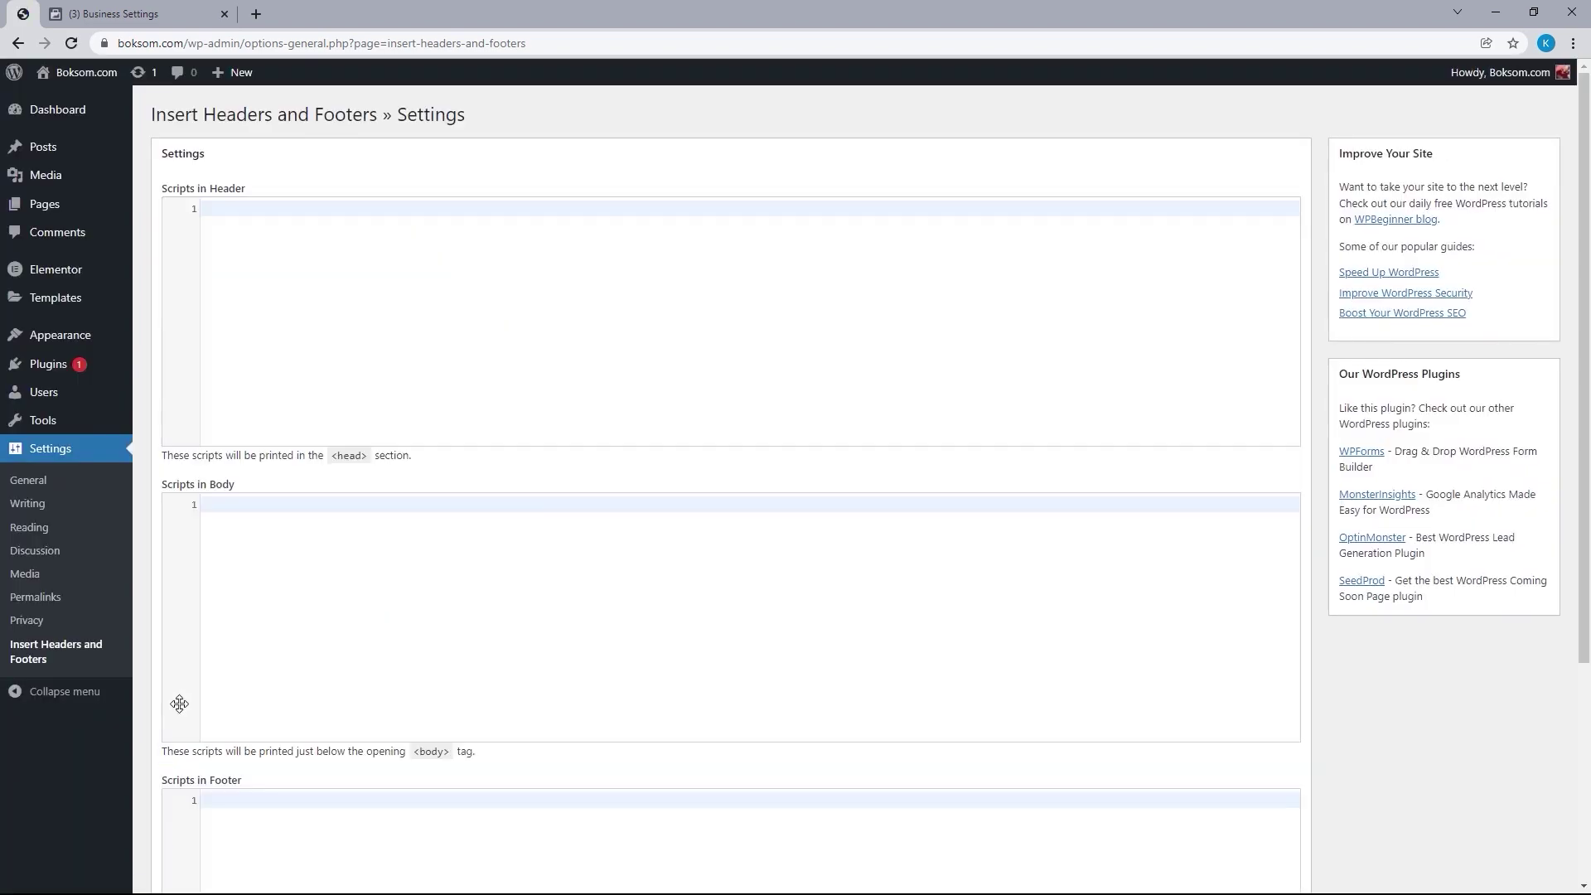
click(153, 13)
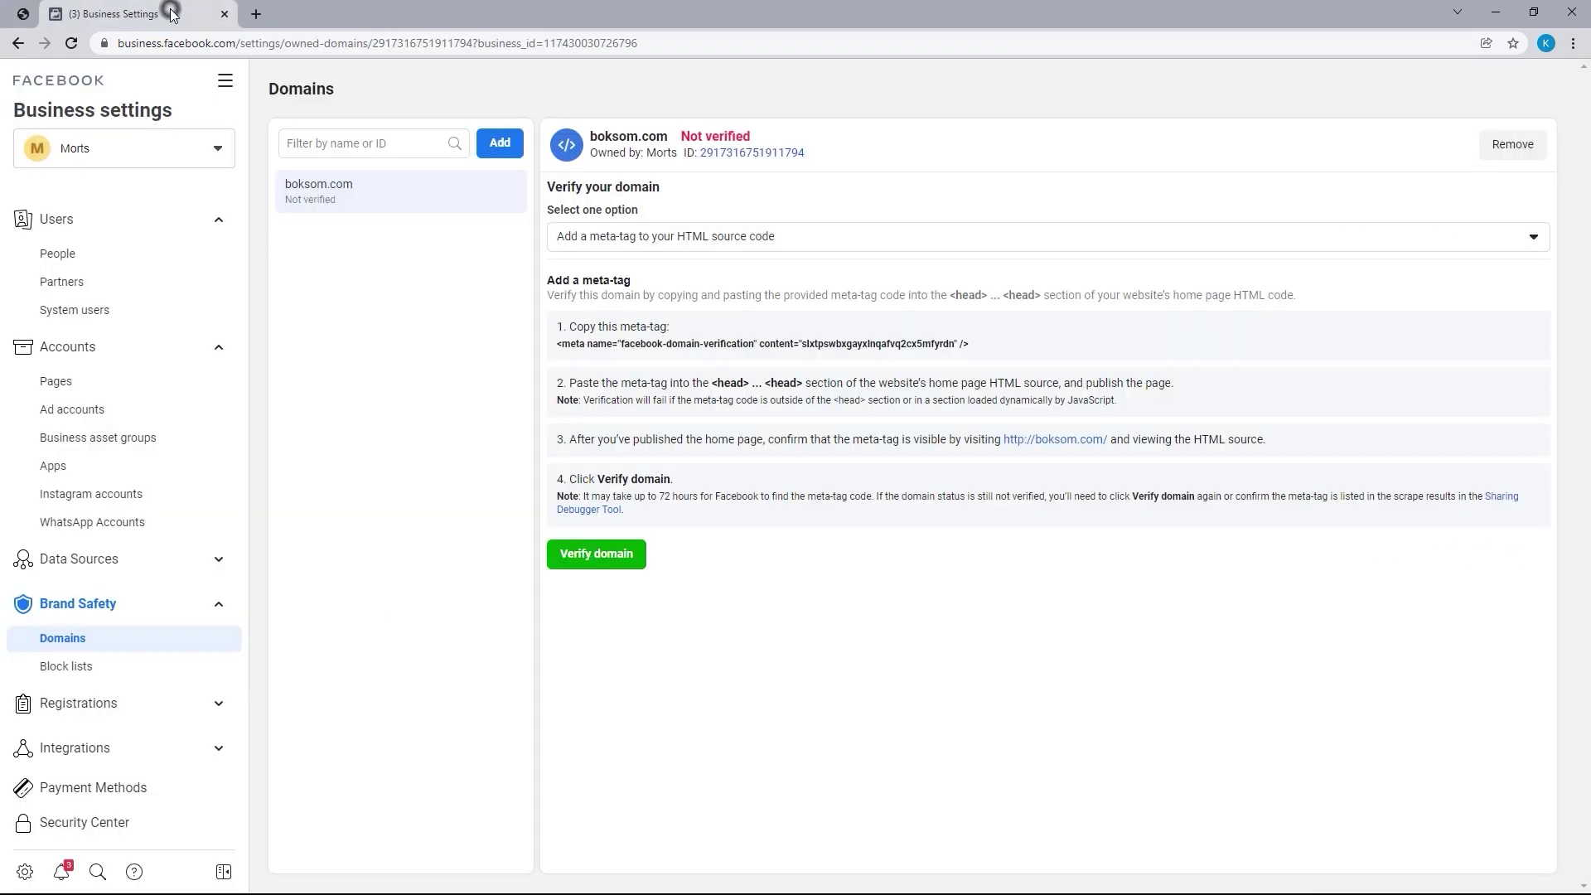
click(739, 348)
click(722, 346)
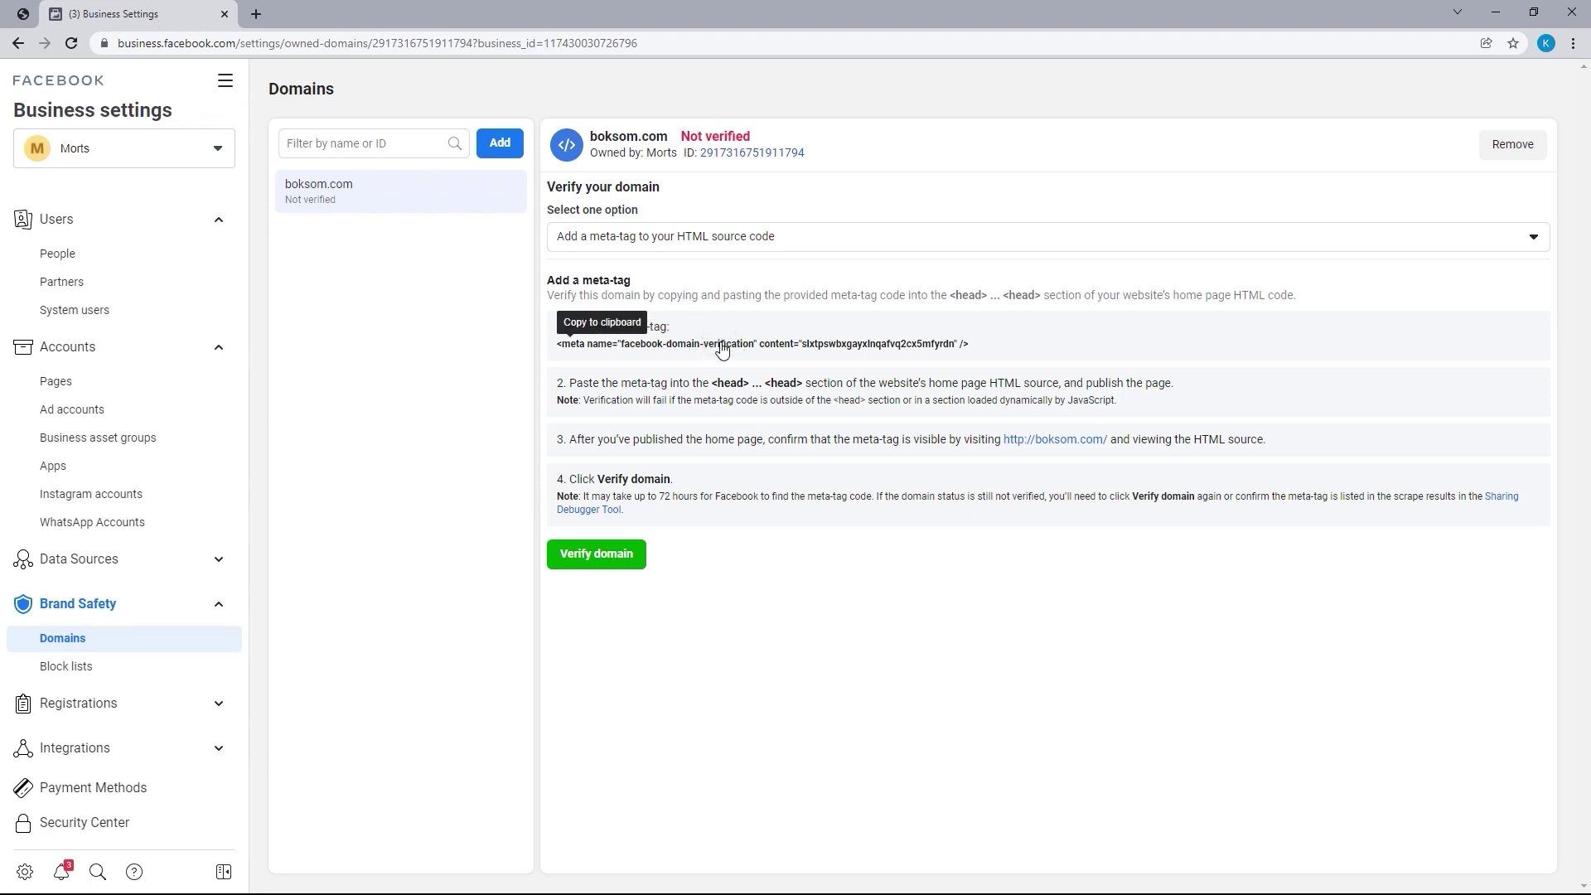
click(25, 14)
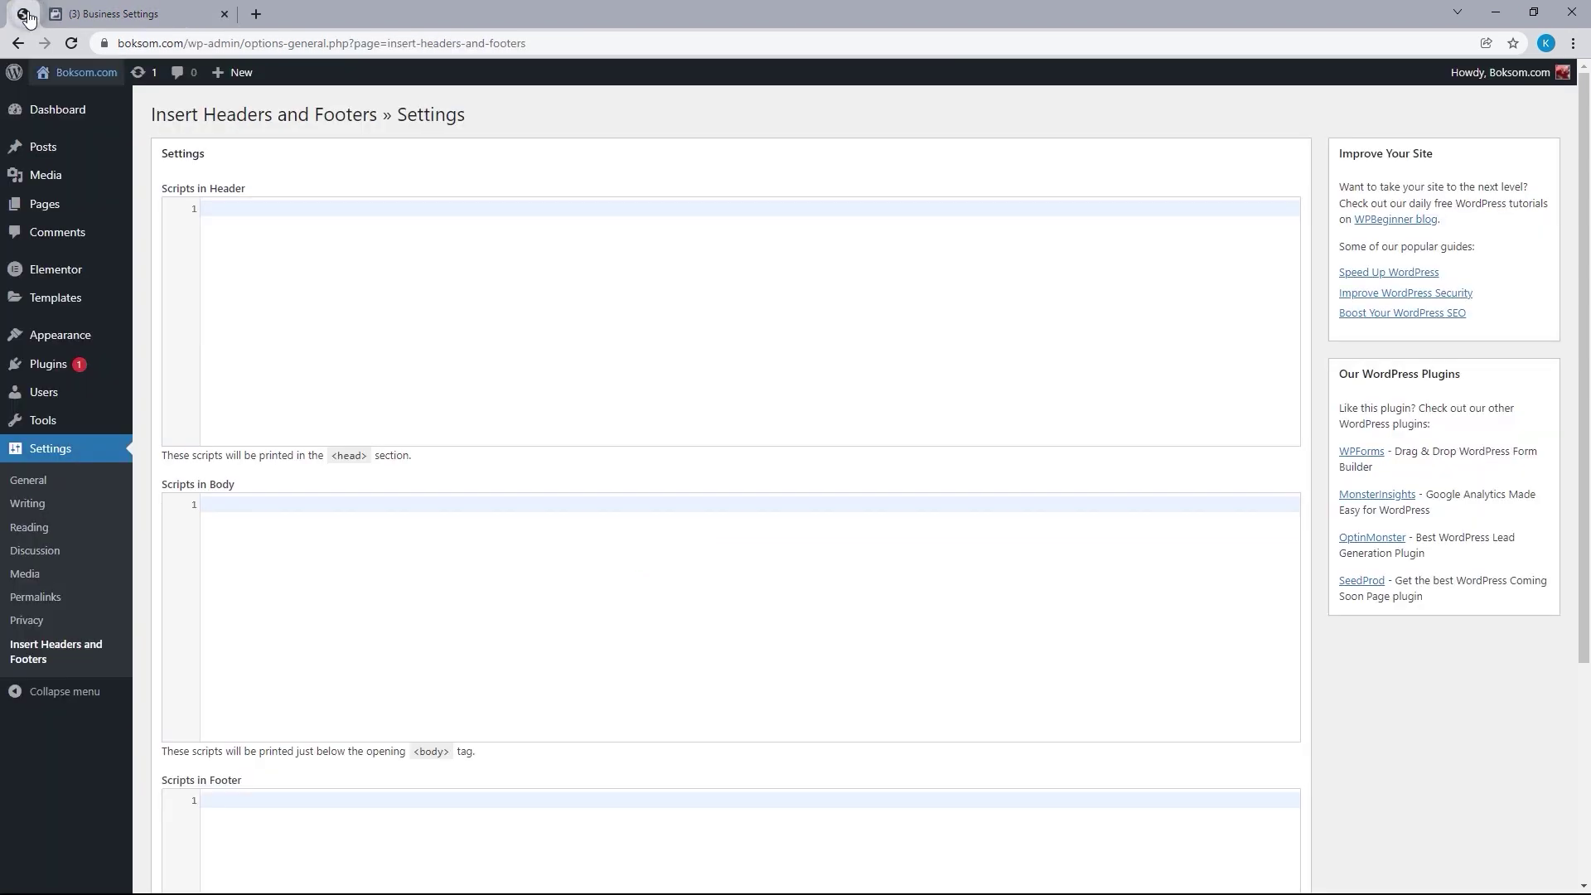
Paste the meta-tag into Scripts in Header and save the plugin settings
right_click(266, 208)
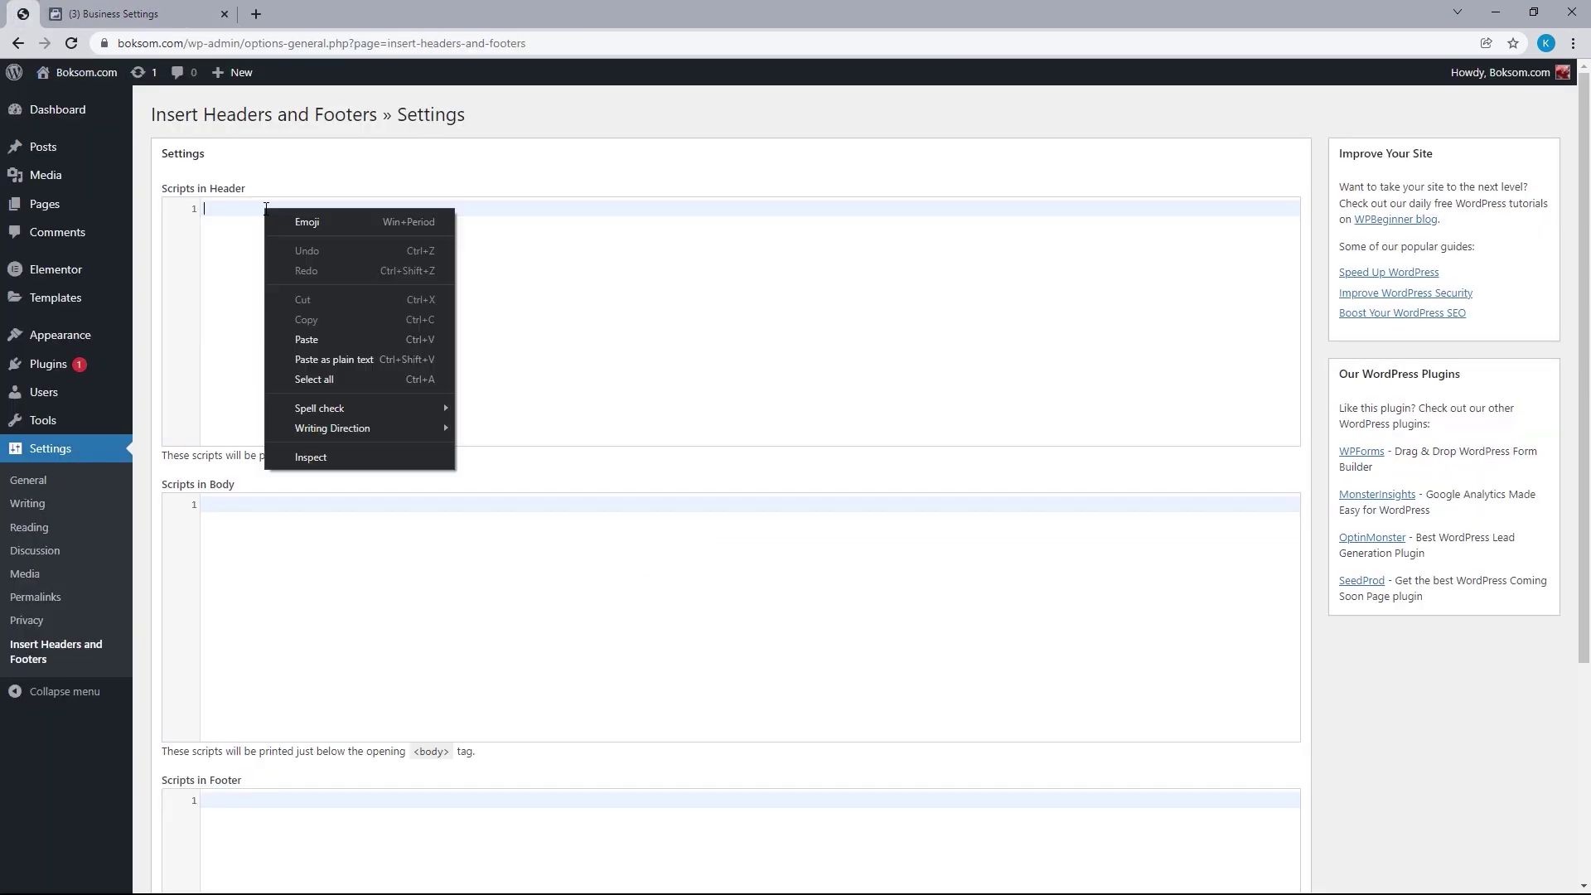
click(323, 338)
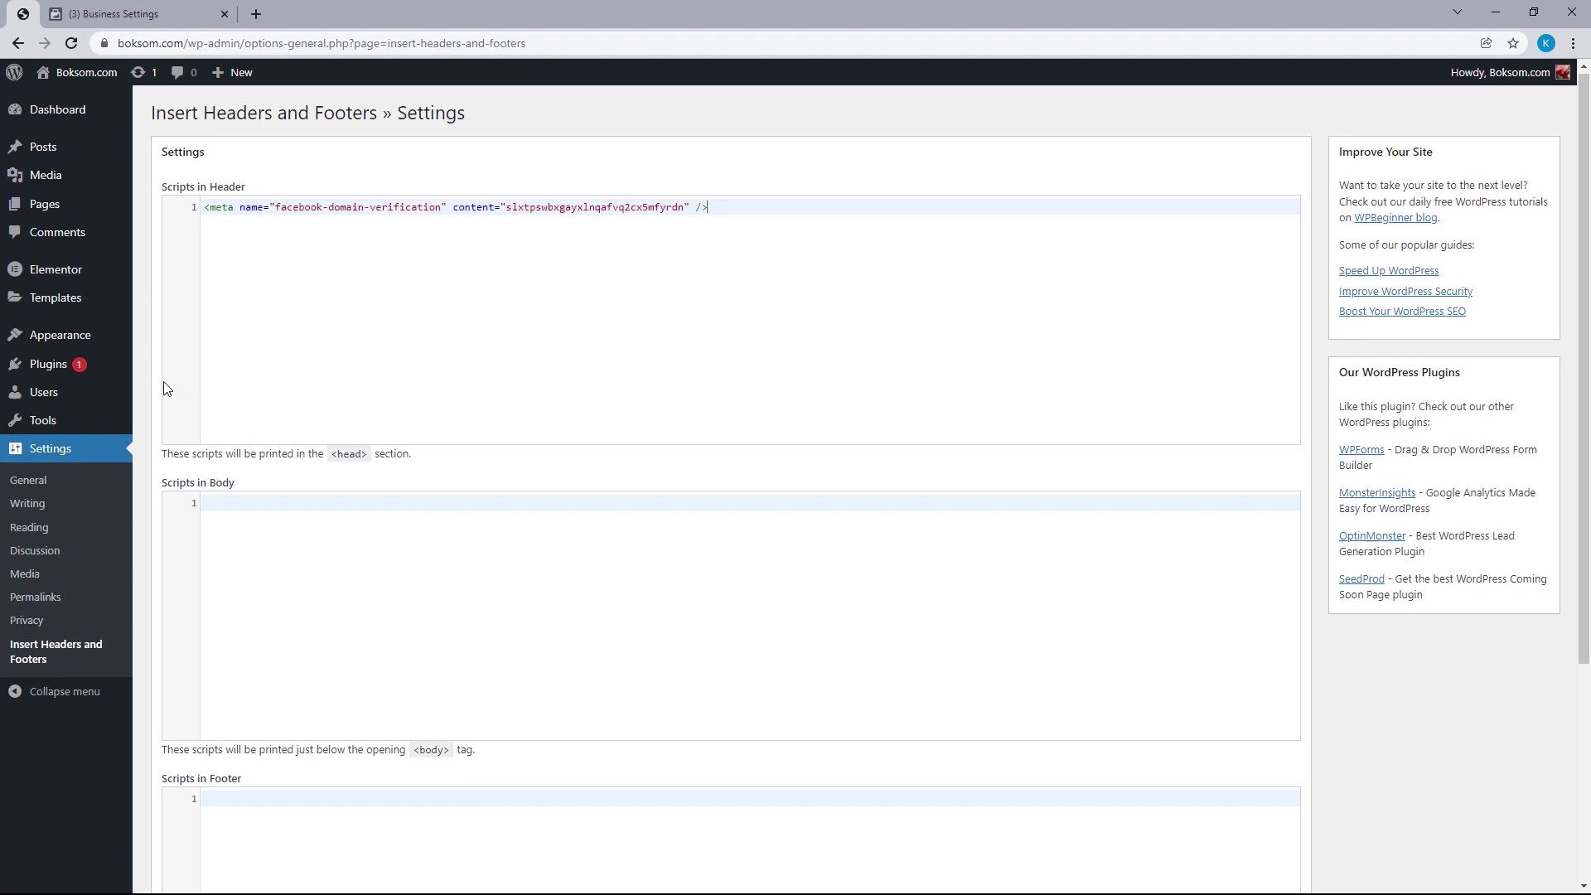
scroll(166, 388, down, 4)
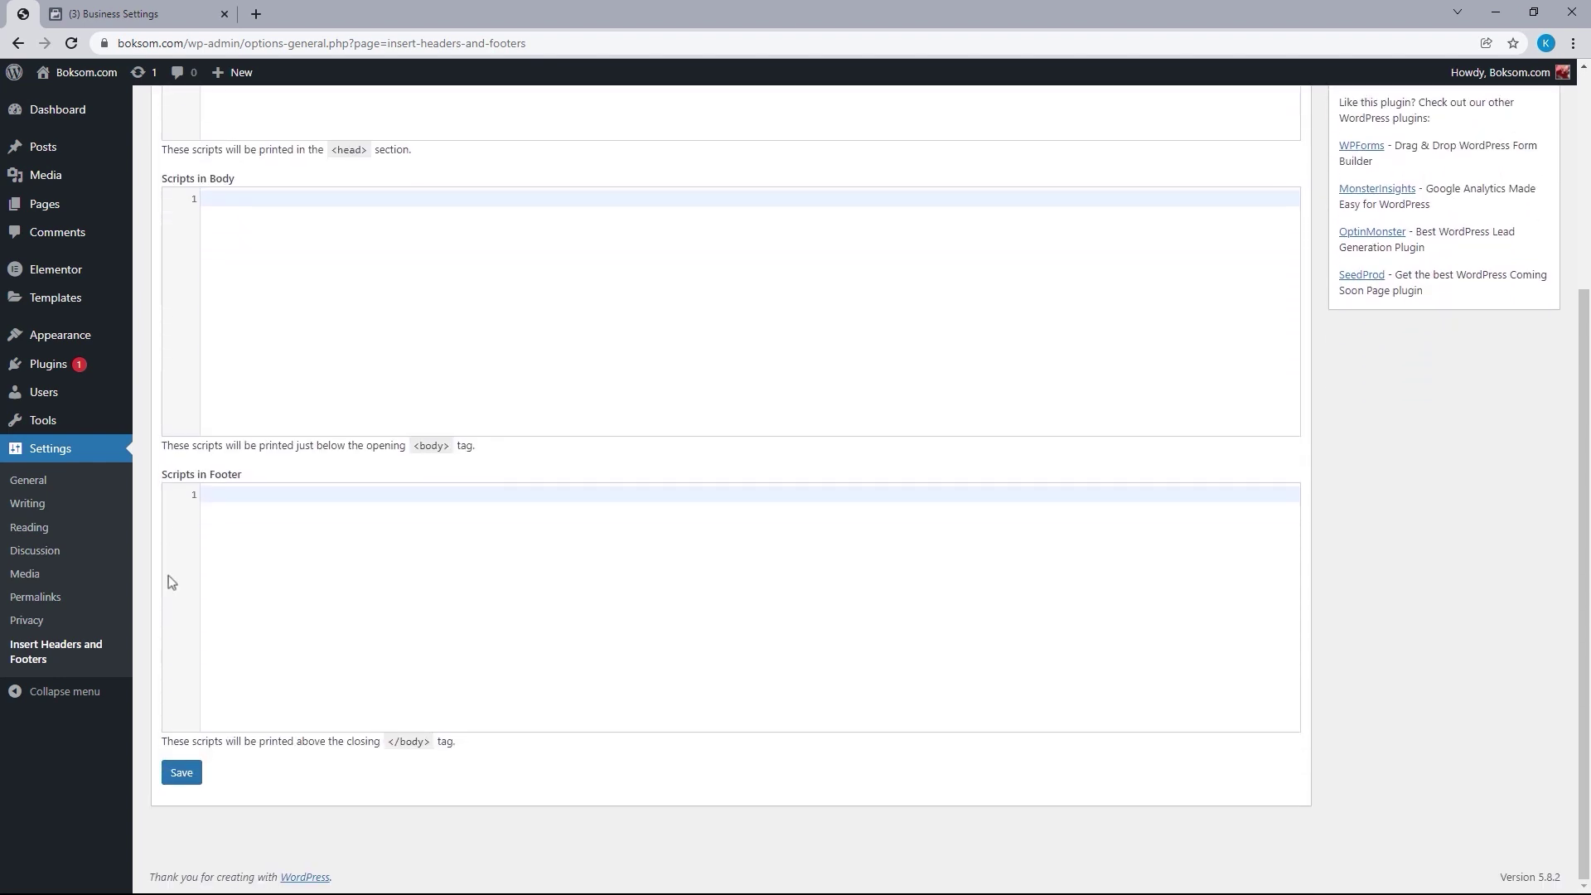
click(180, 771)
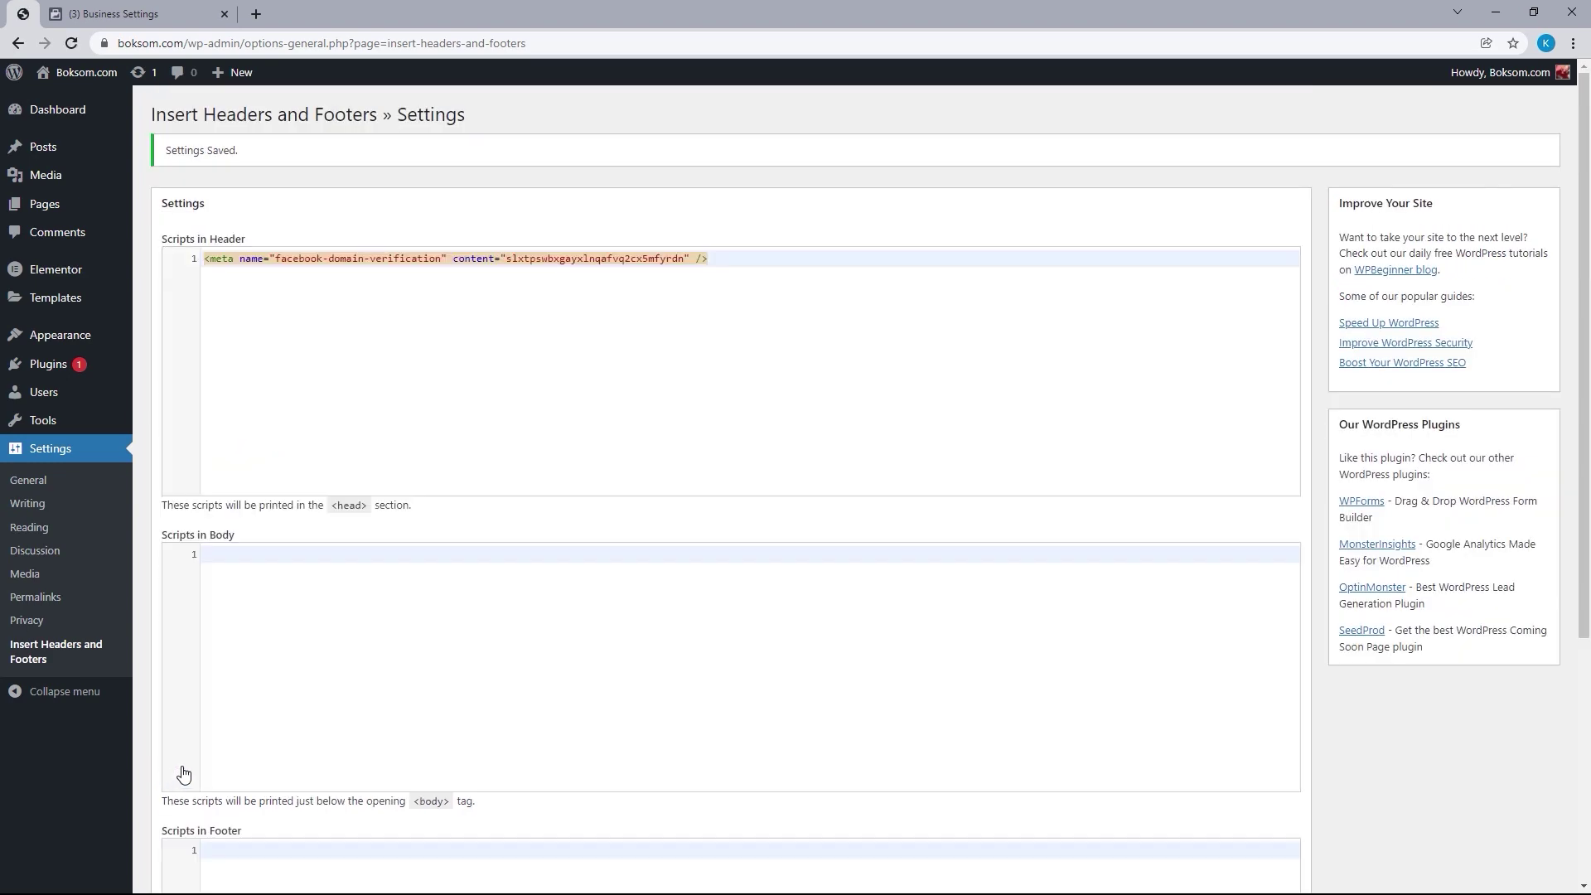
Verify boksom.com in Business Settings and dismiss the 'boksom.com is verified!' dialog
click(174, 12)
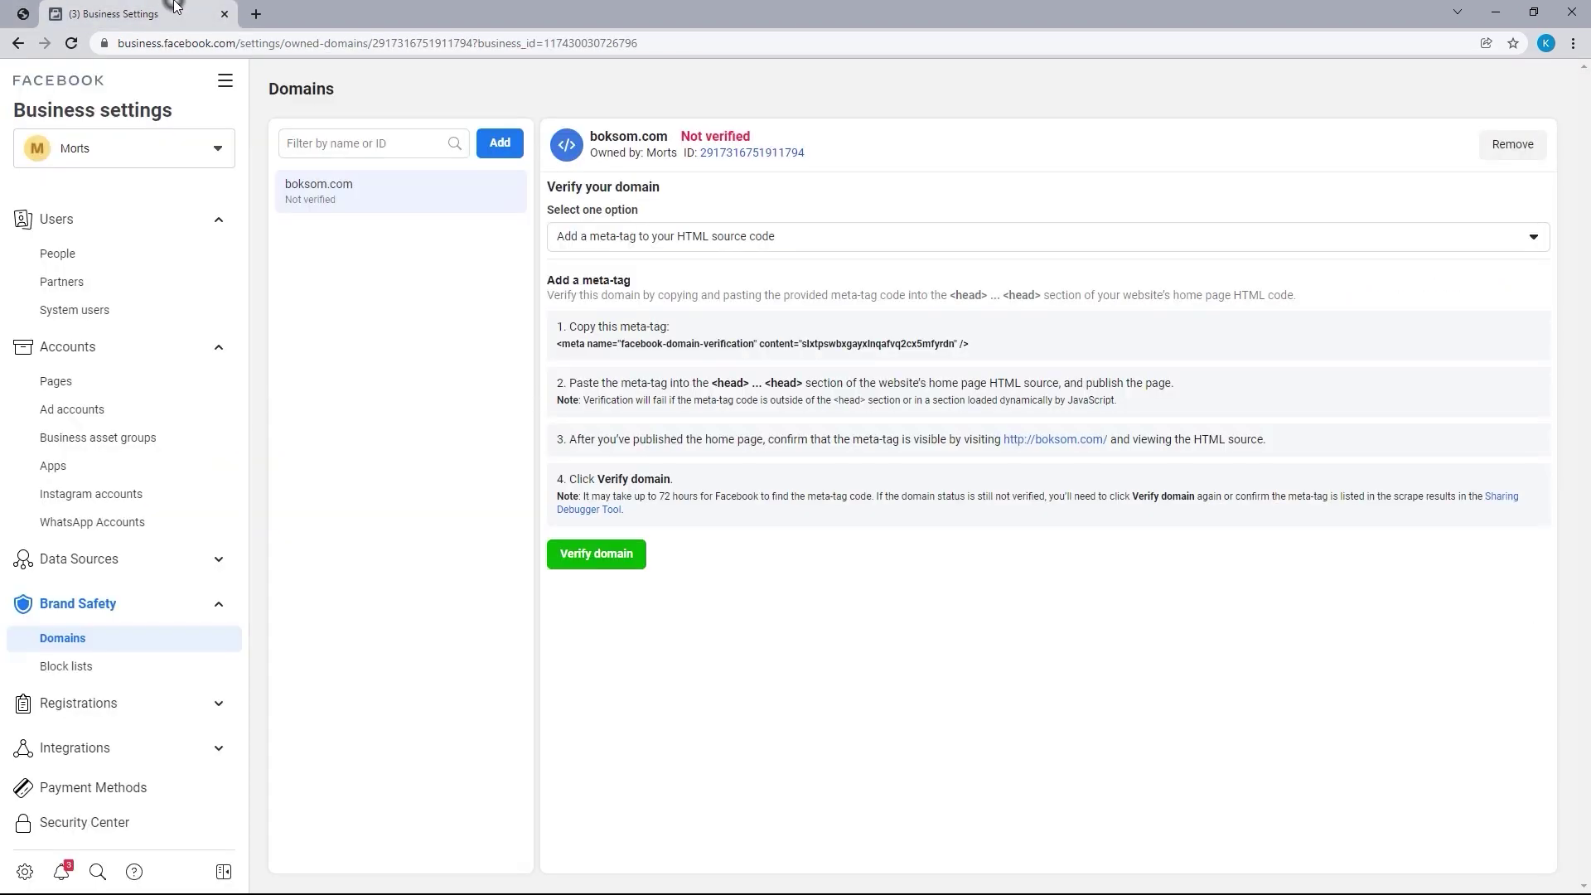
click(595, 554)
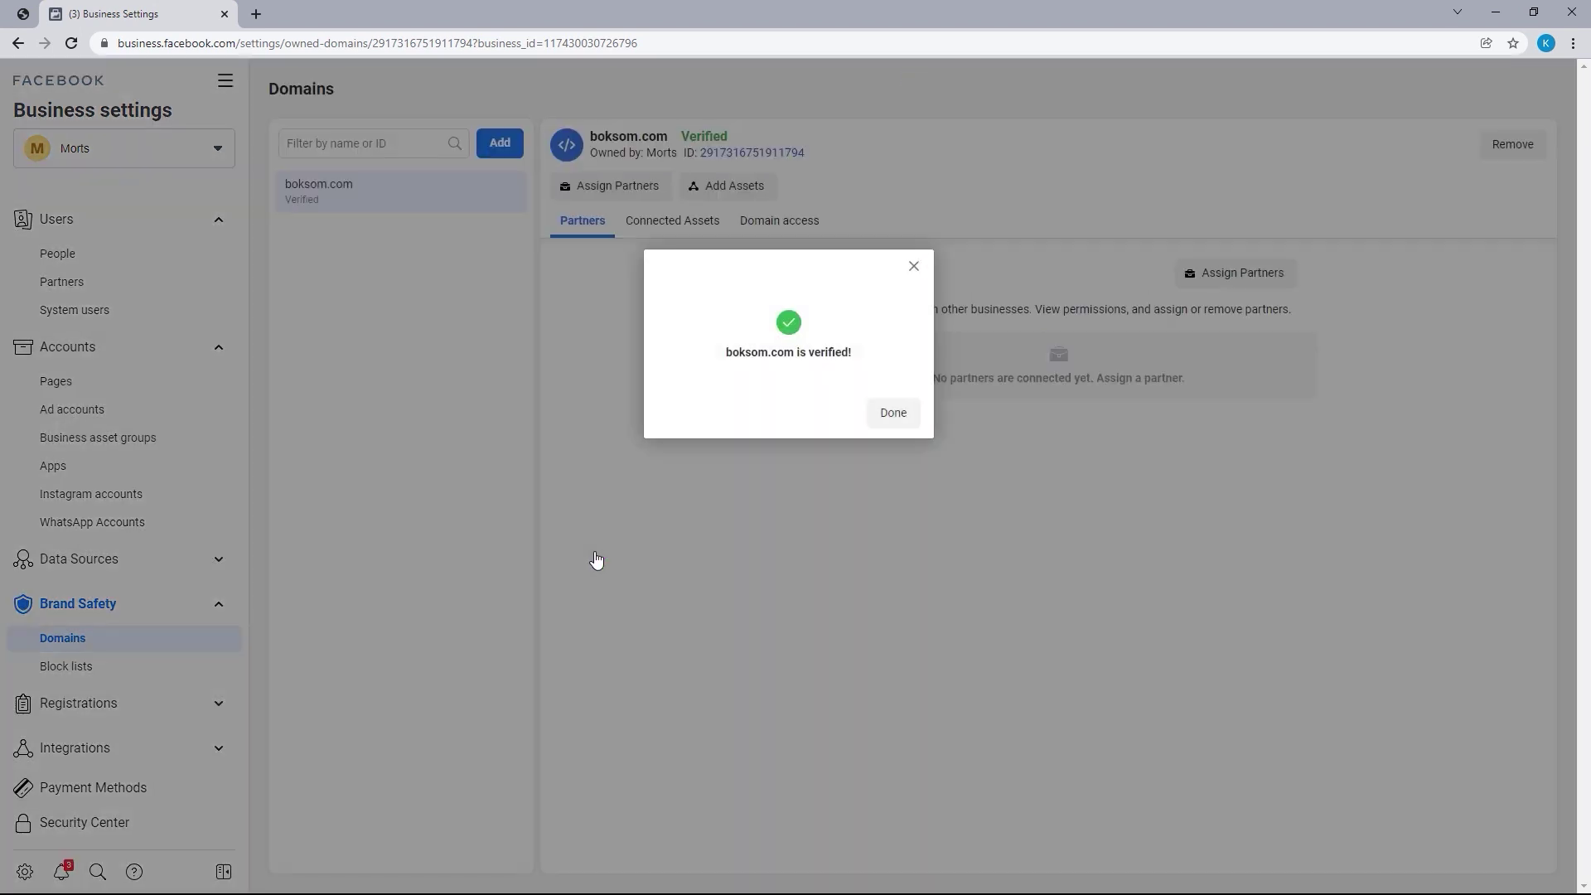
click(892, 412)
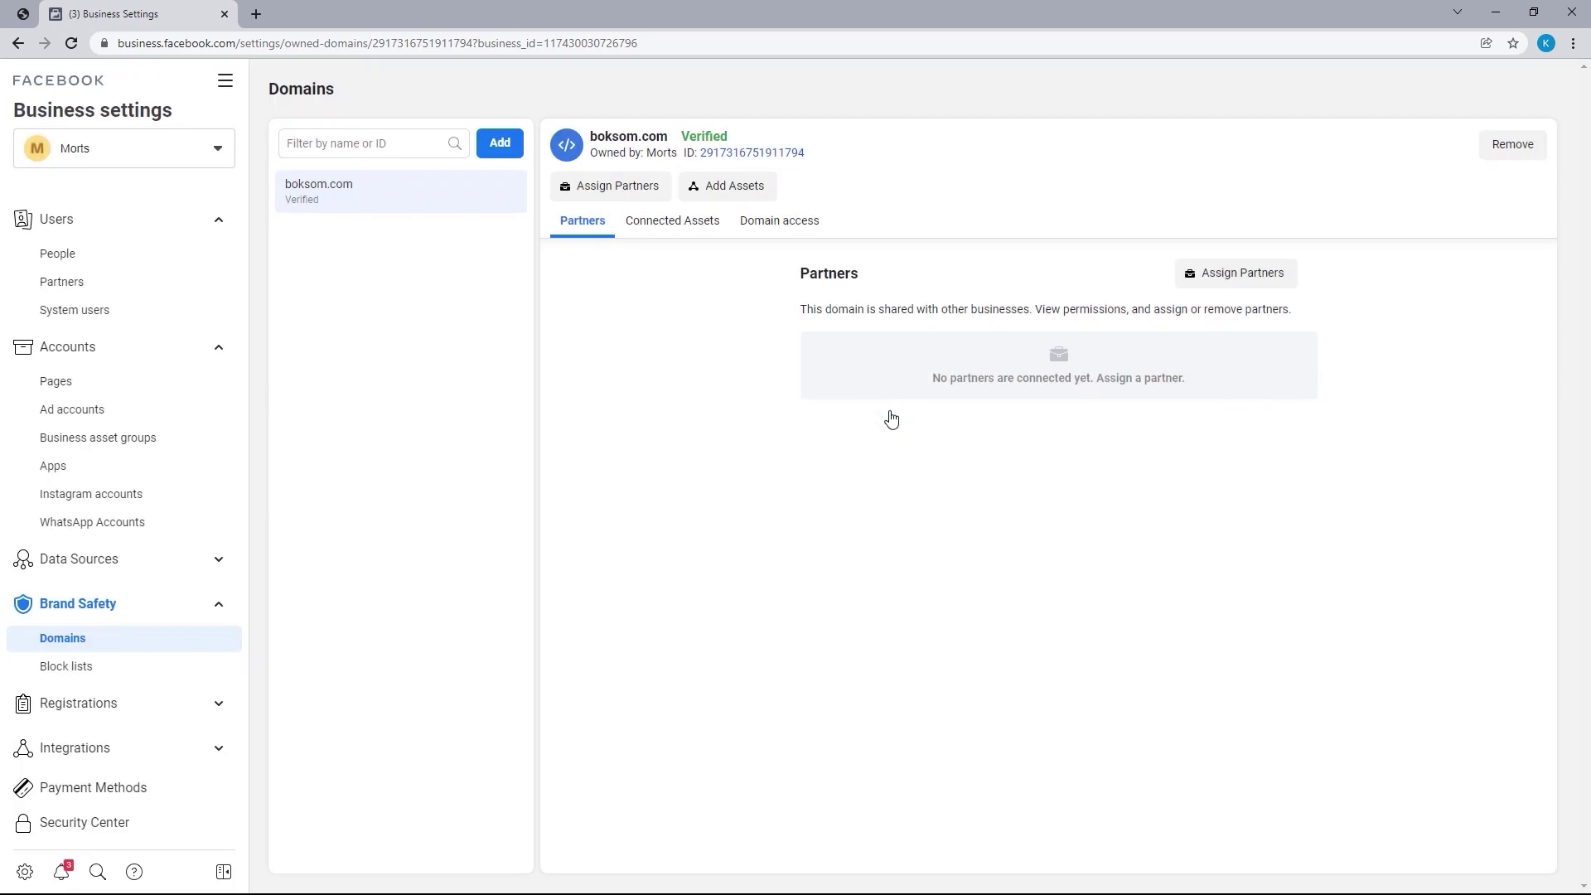